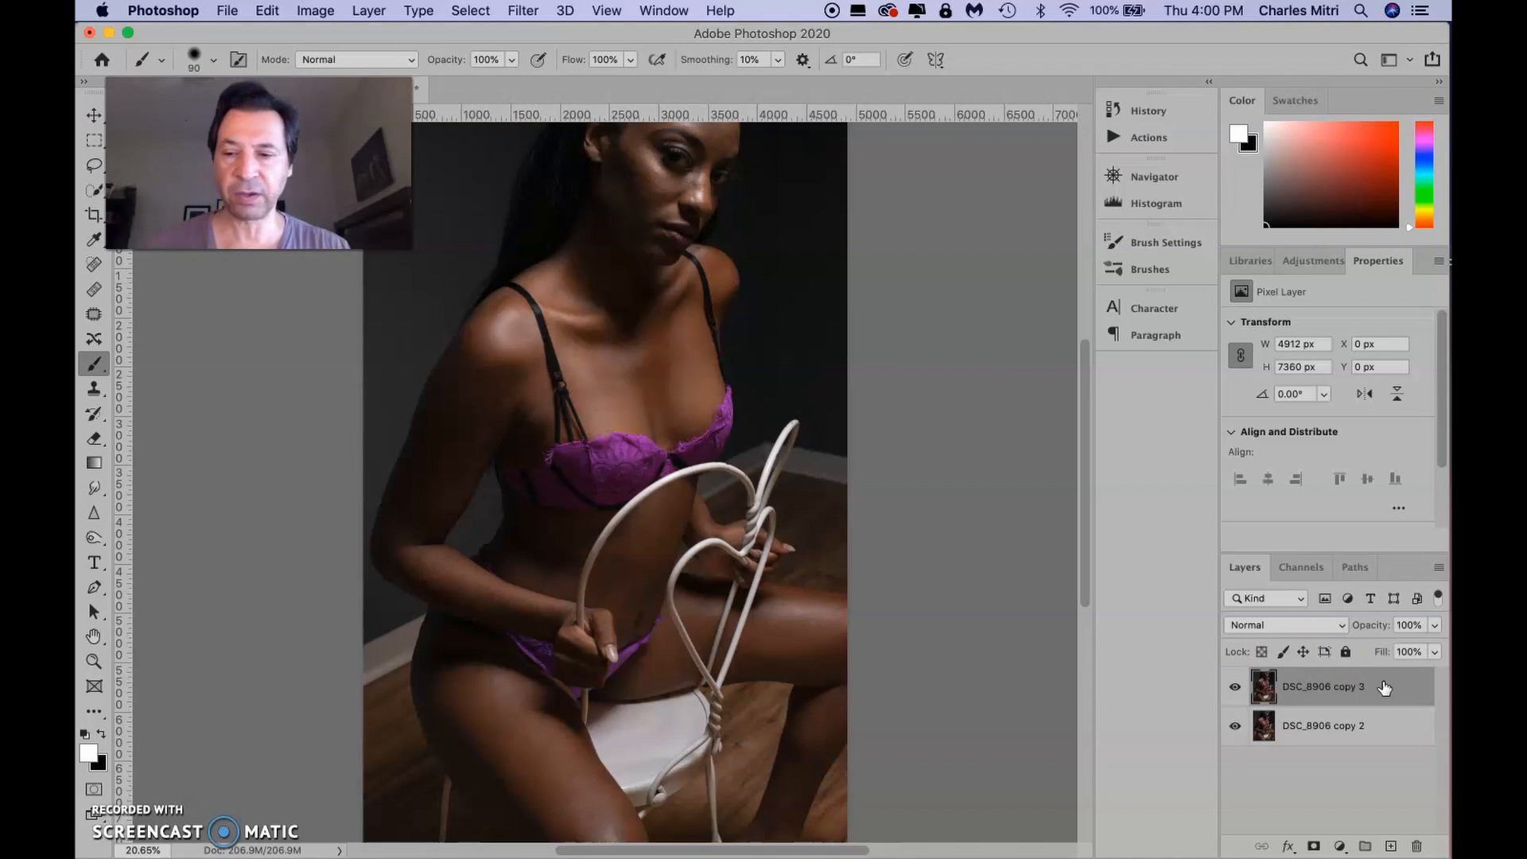
Apply the Imagenomic Portraiture 3 filter to the DSC_8906 copy 3 layer and lower the layer's opacity to 80%.
left_click(1384, 688)
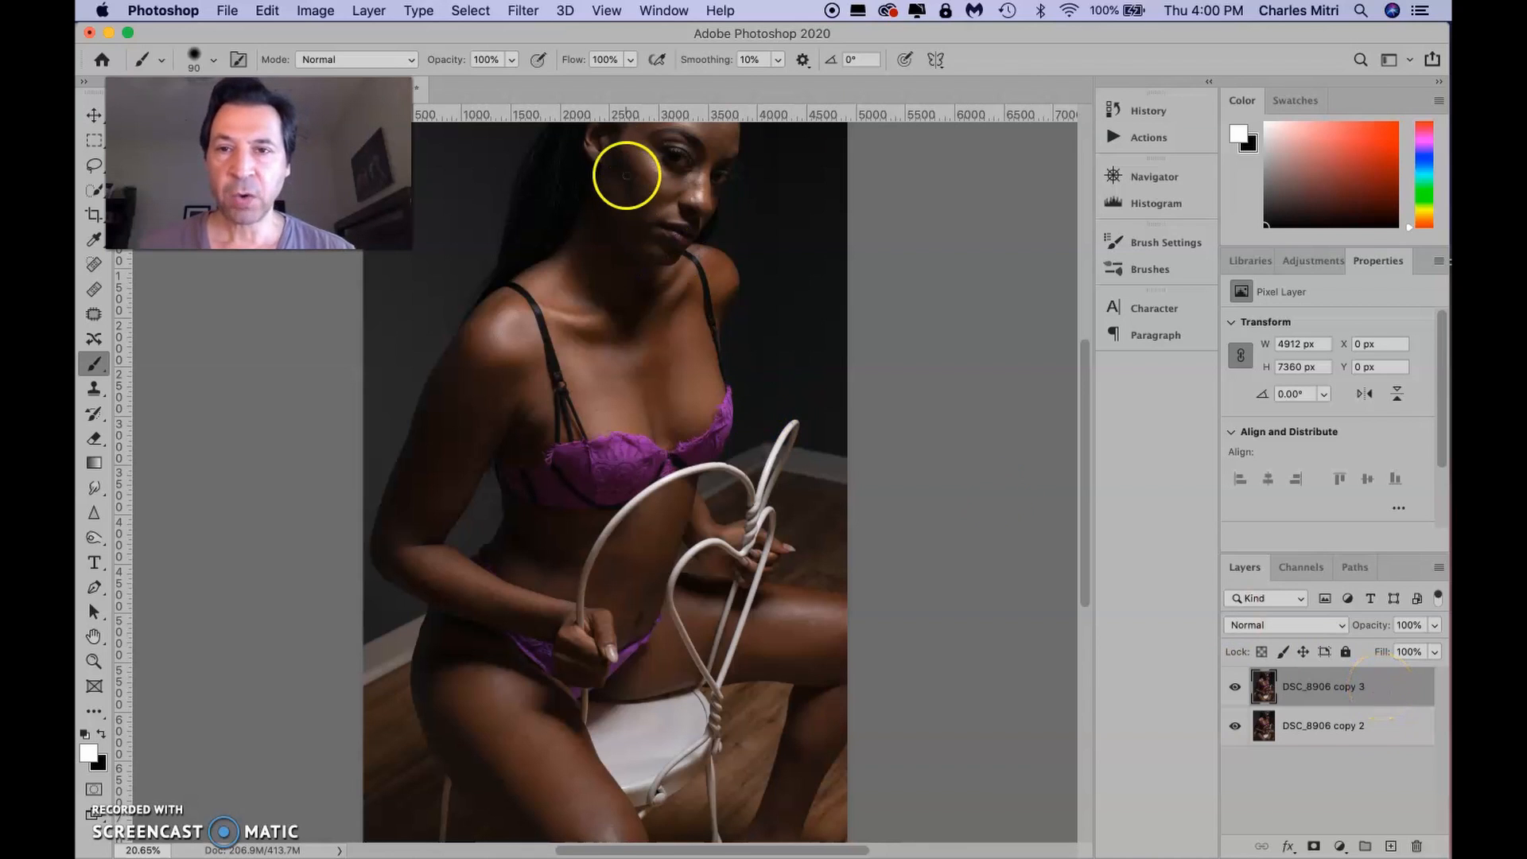
left_click(525, 13)
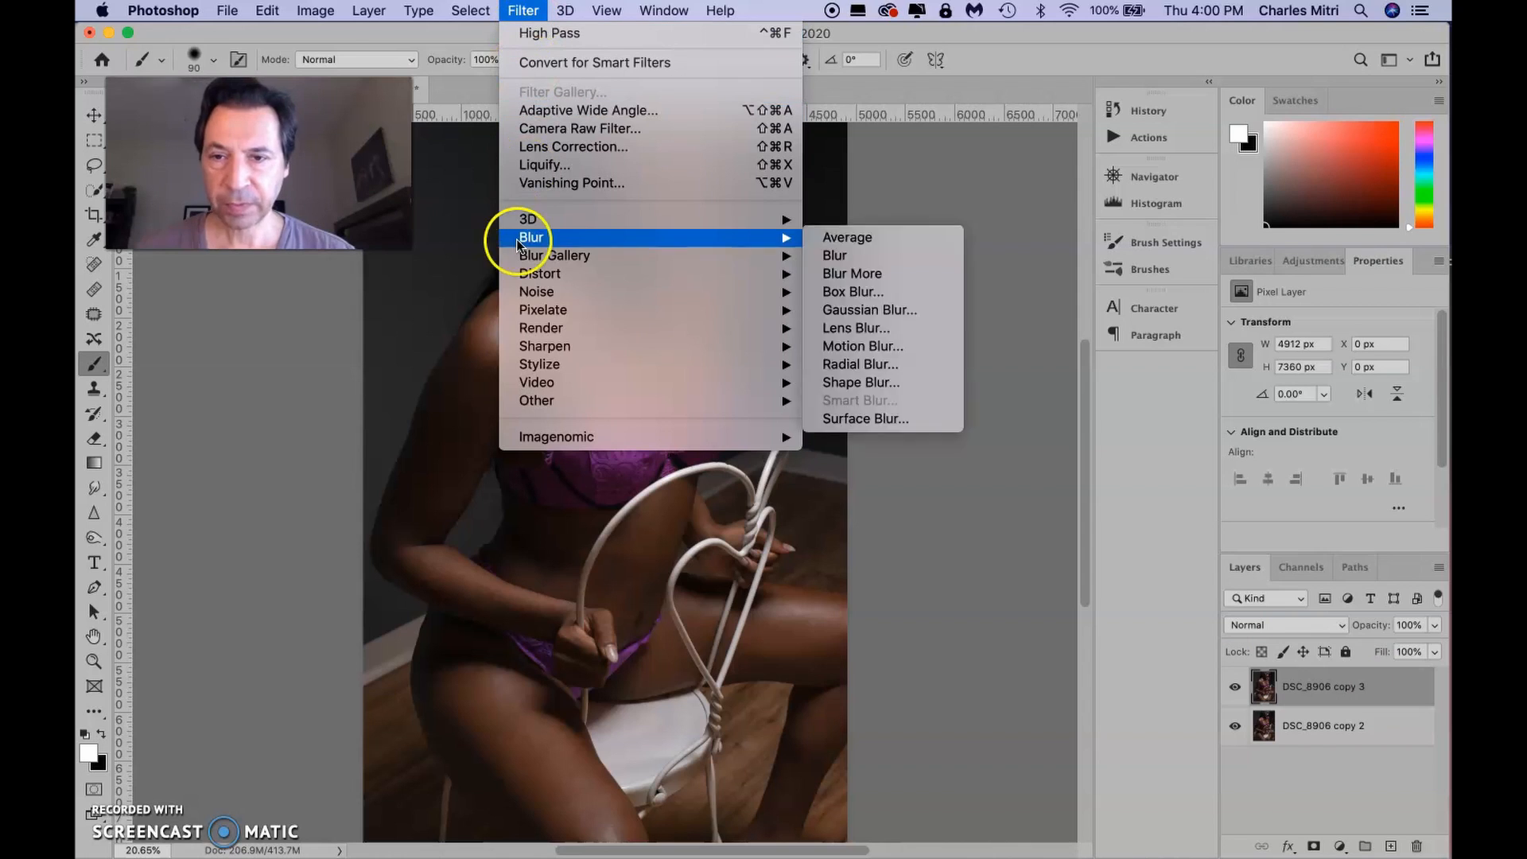
mouse_move(560, 437)
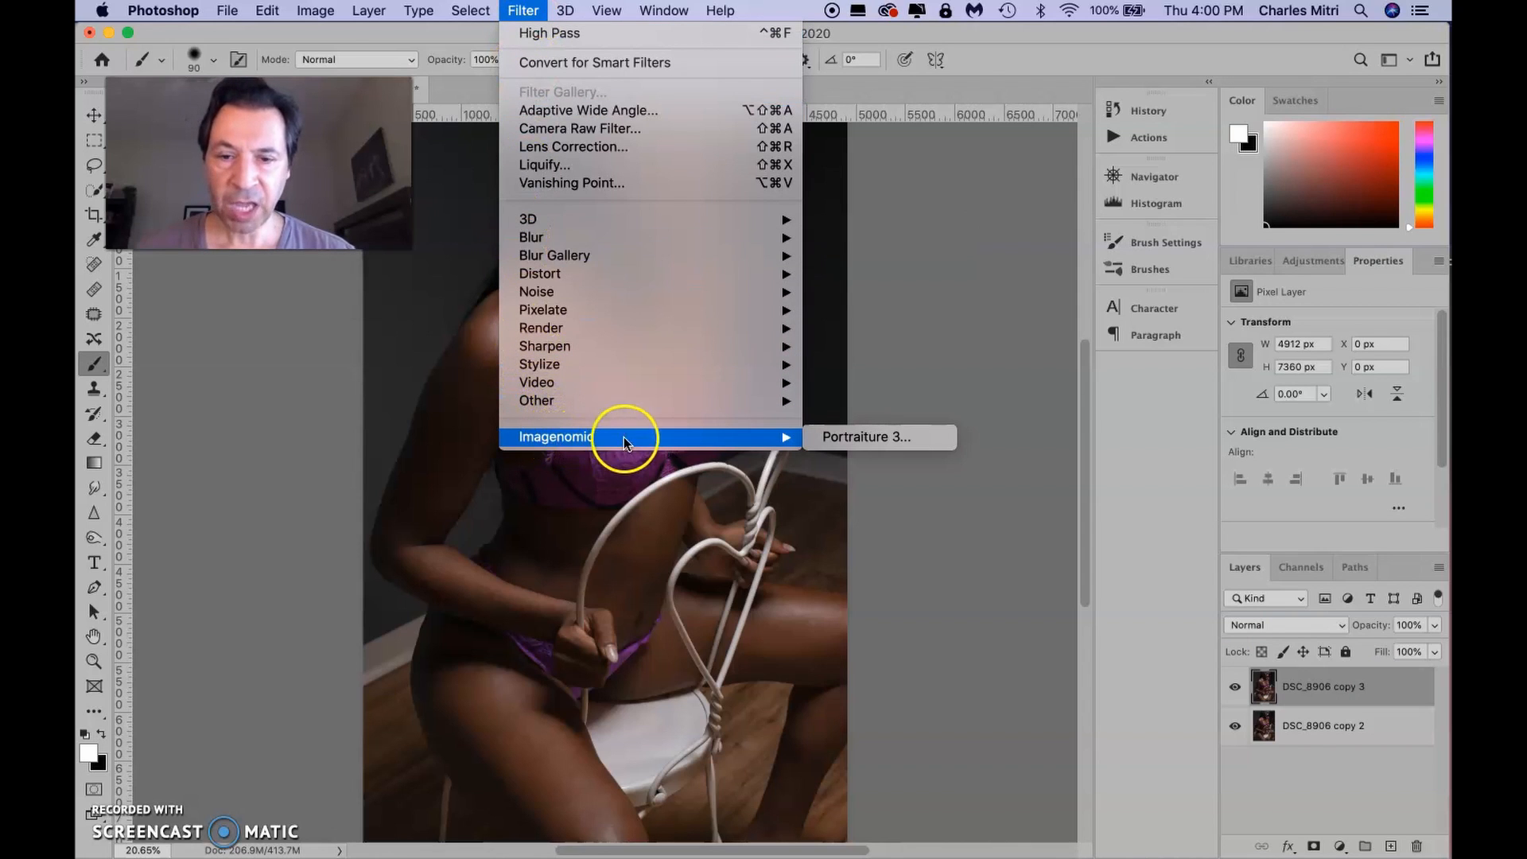
left_click(888, 443)
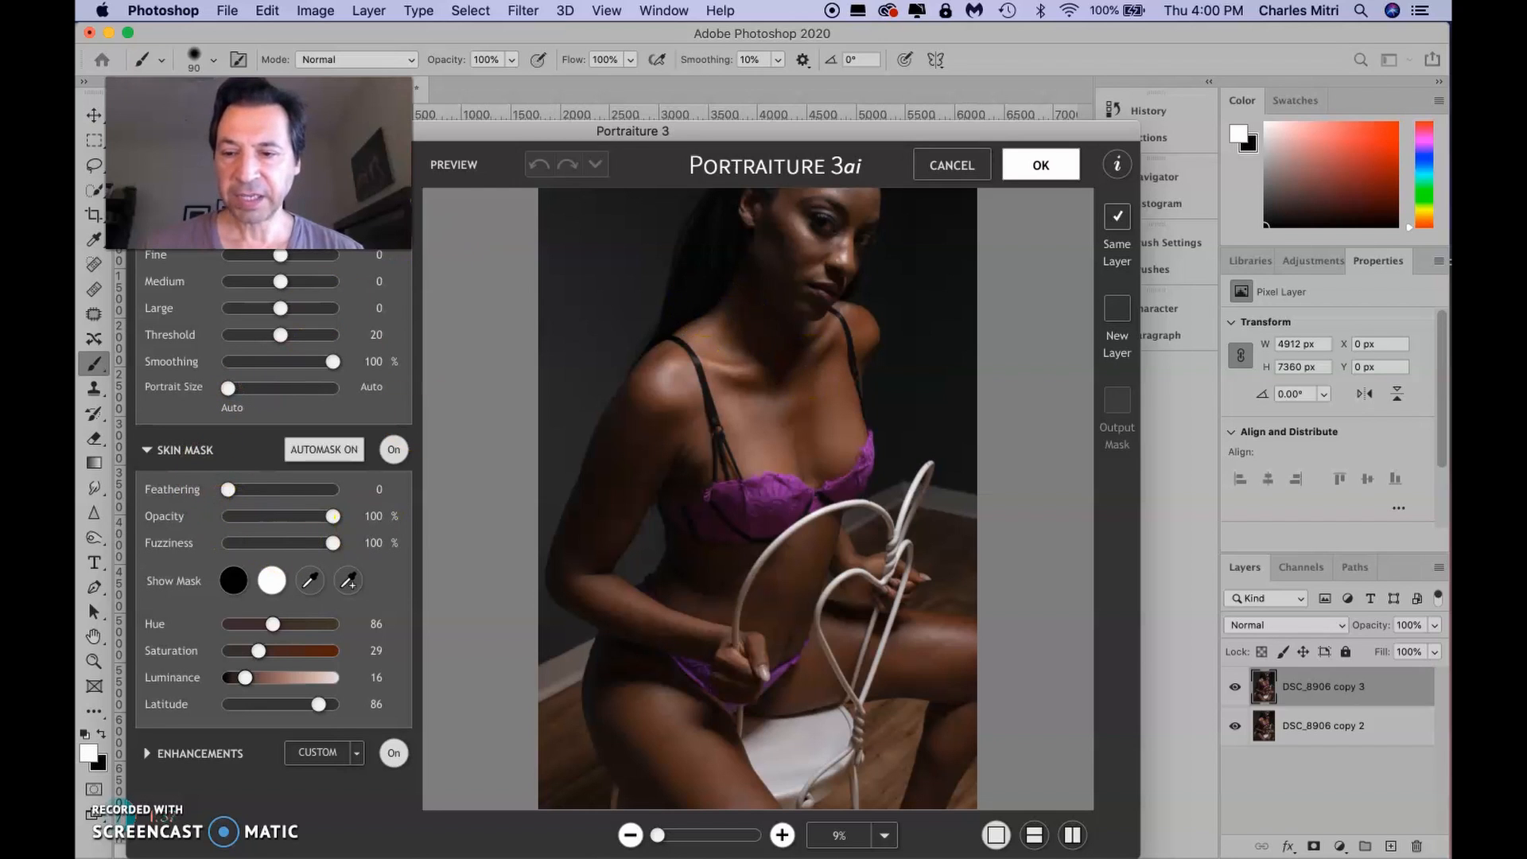
left_click(1042, 167)
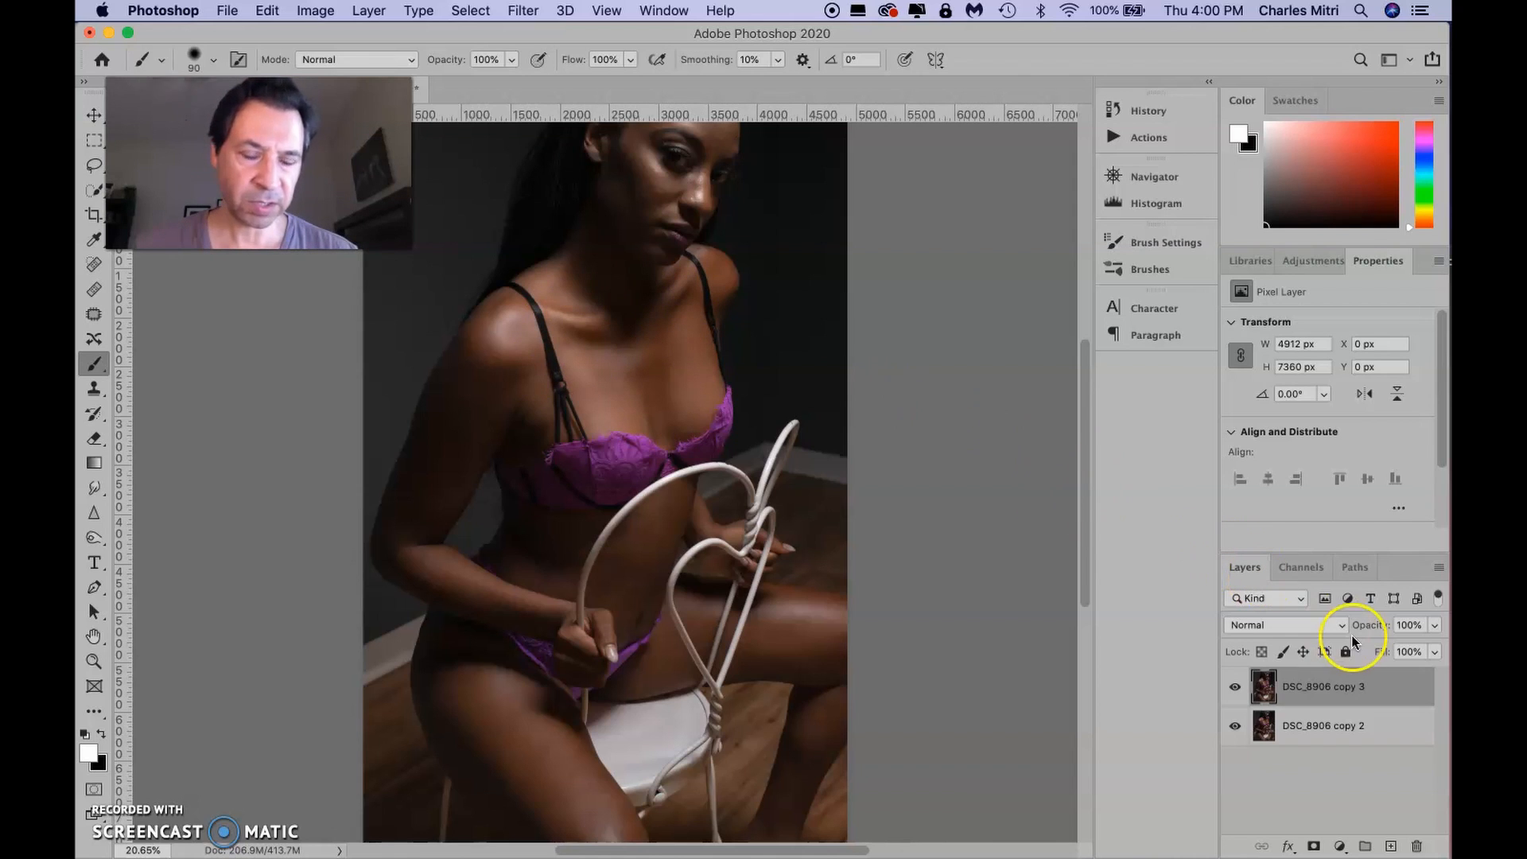
left_click_drag(1375, 631, 1363, 628)
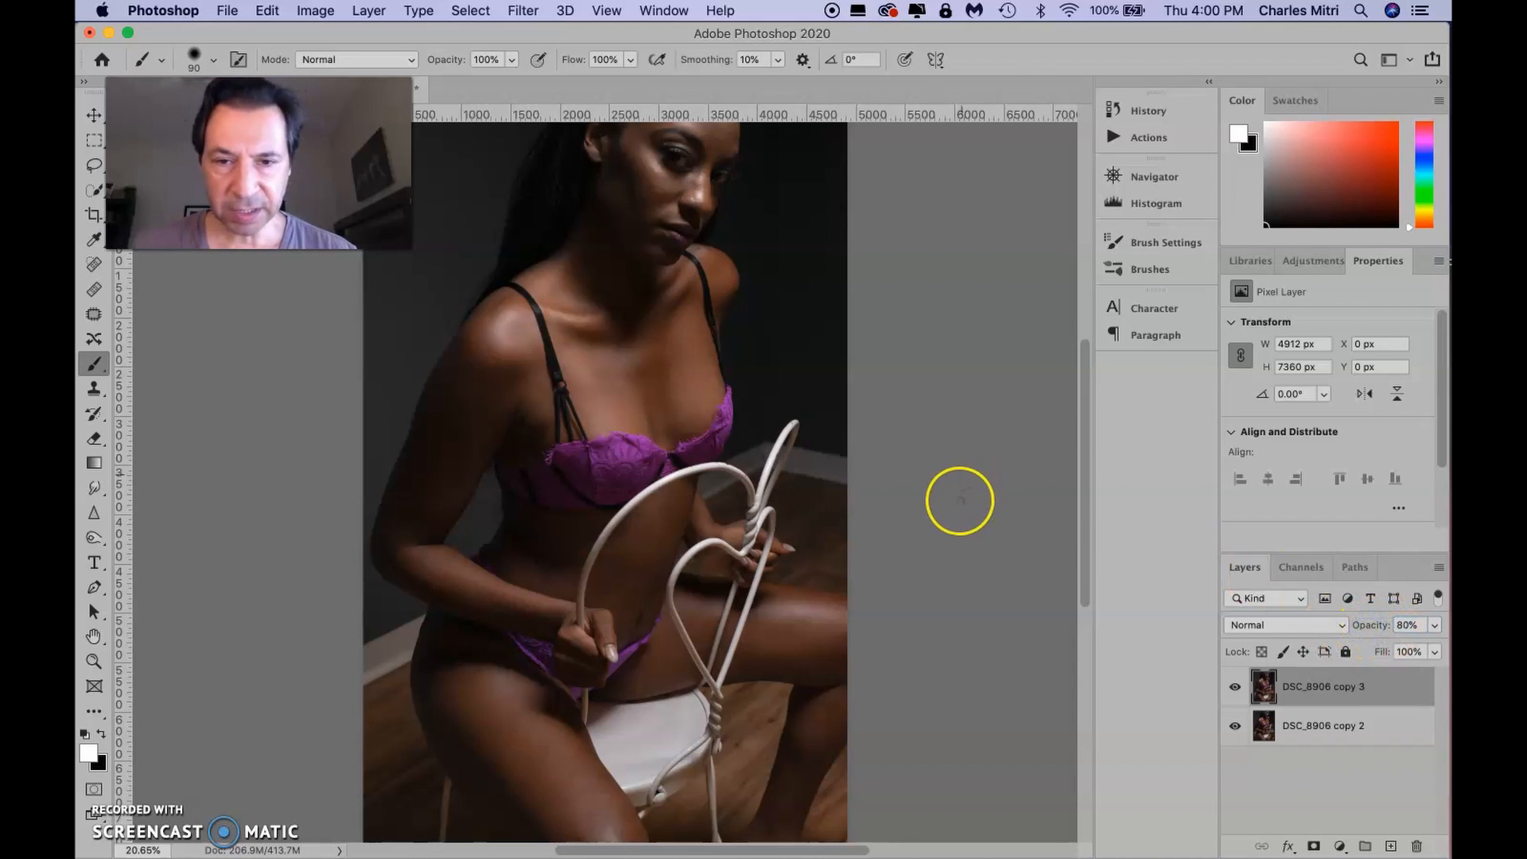
Compare the skin up close with the DSC_8906 copy 3 smoothing layer hidden and shown.
key("super+equal")
key("super+equal")
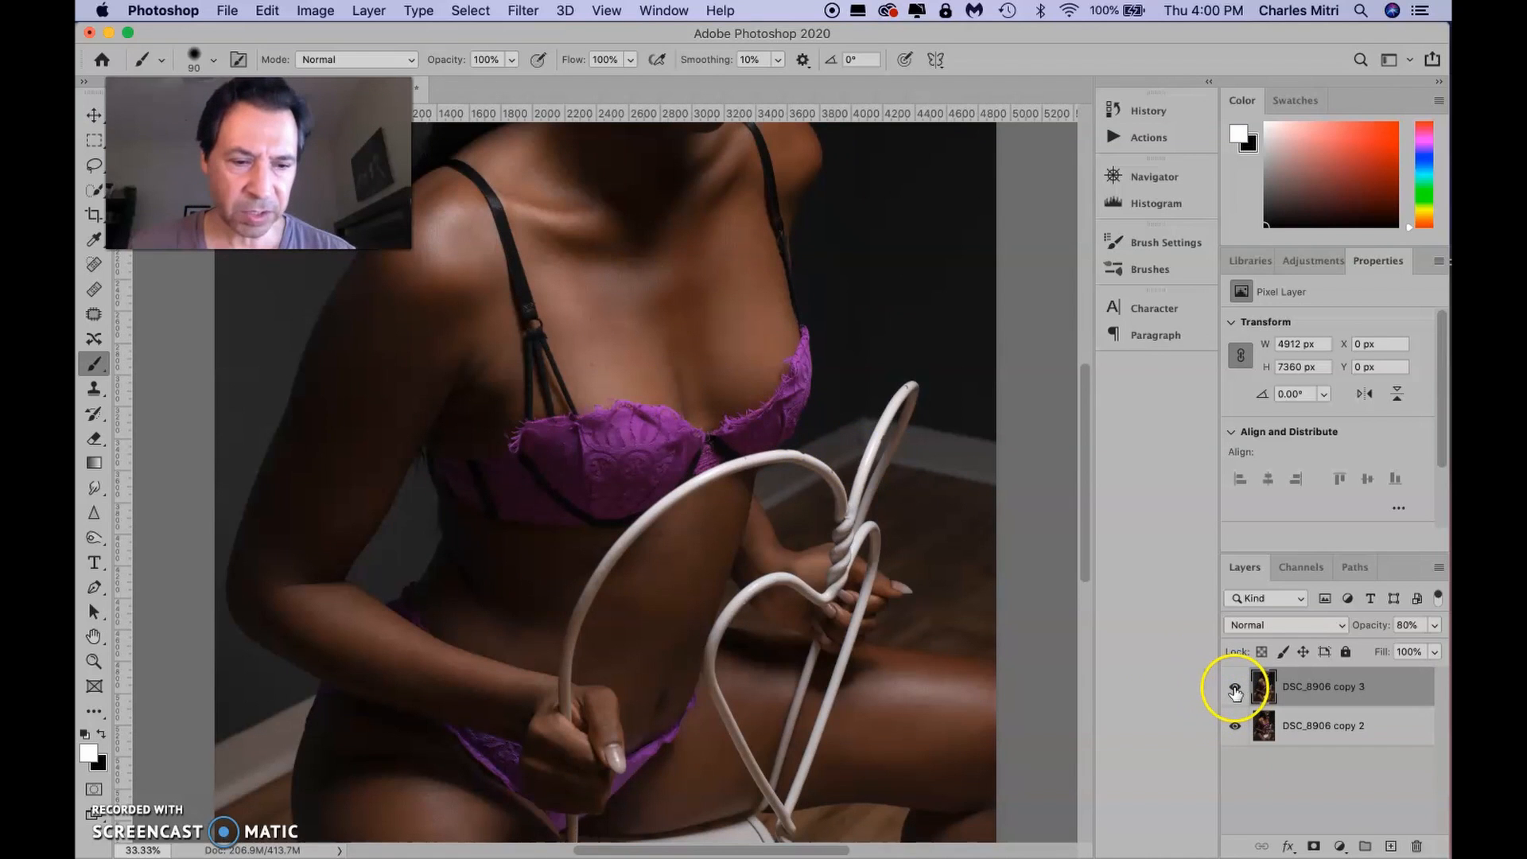
left_click(1235, 689)
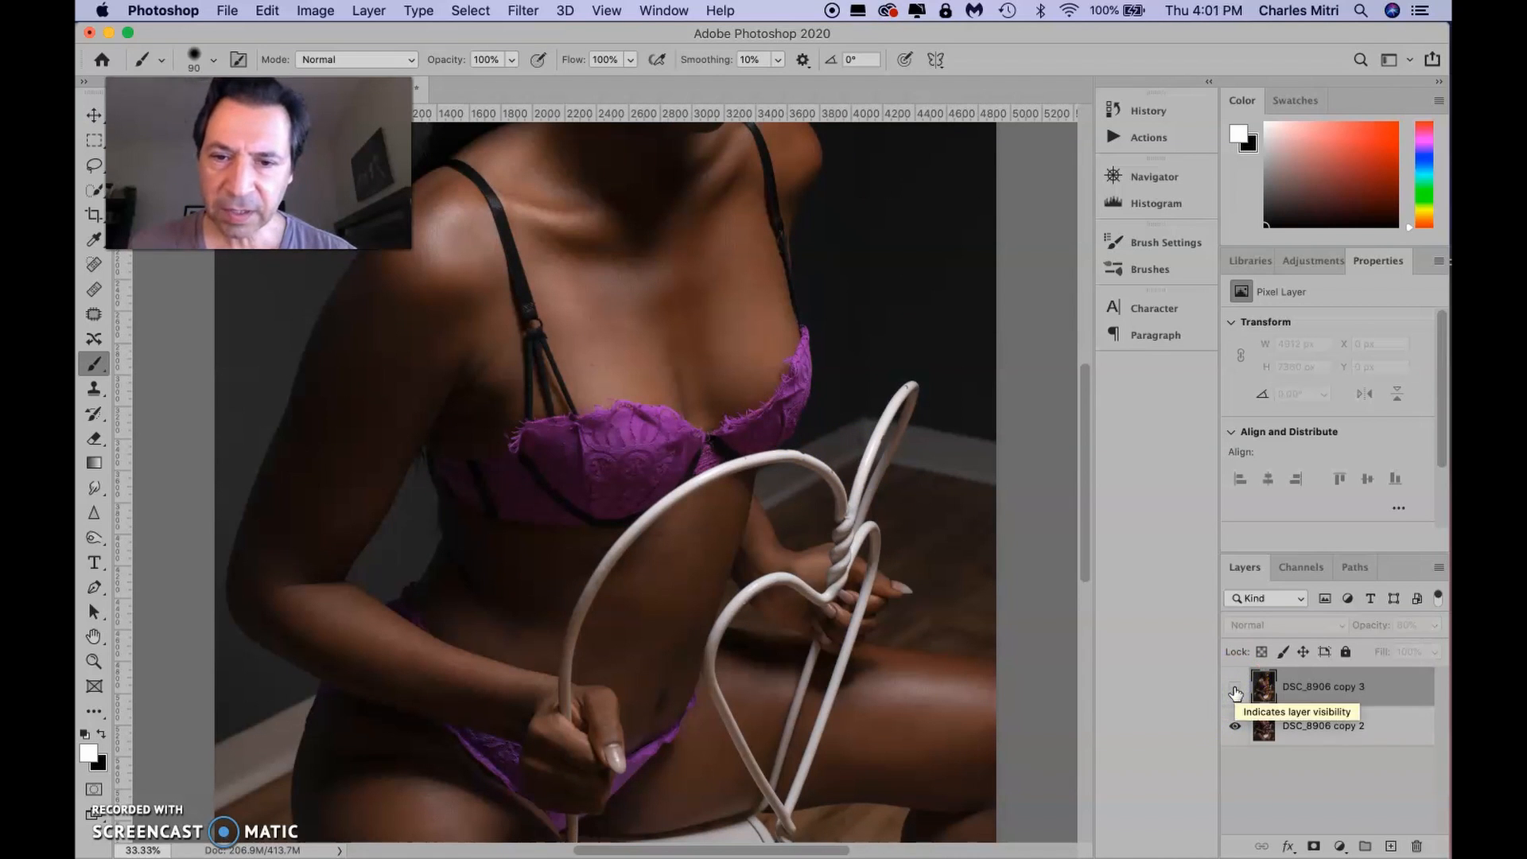
left_click(1236, 689)
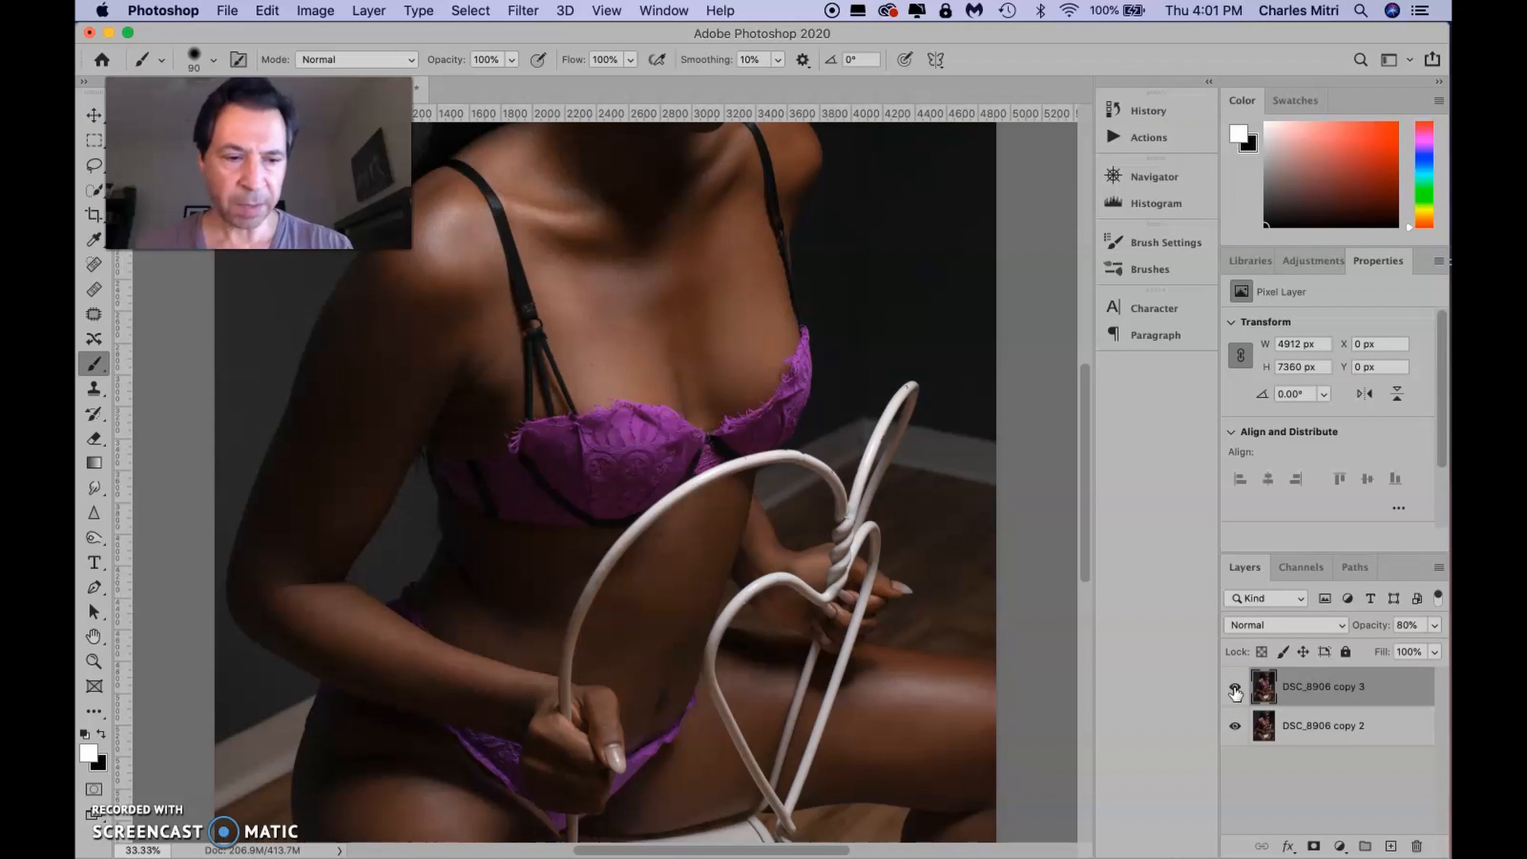
key("super+minus")
key("super+minus")
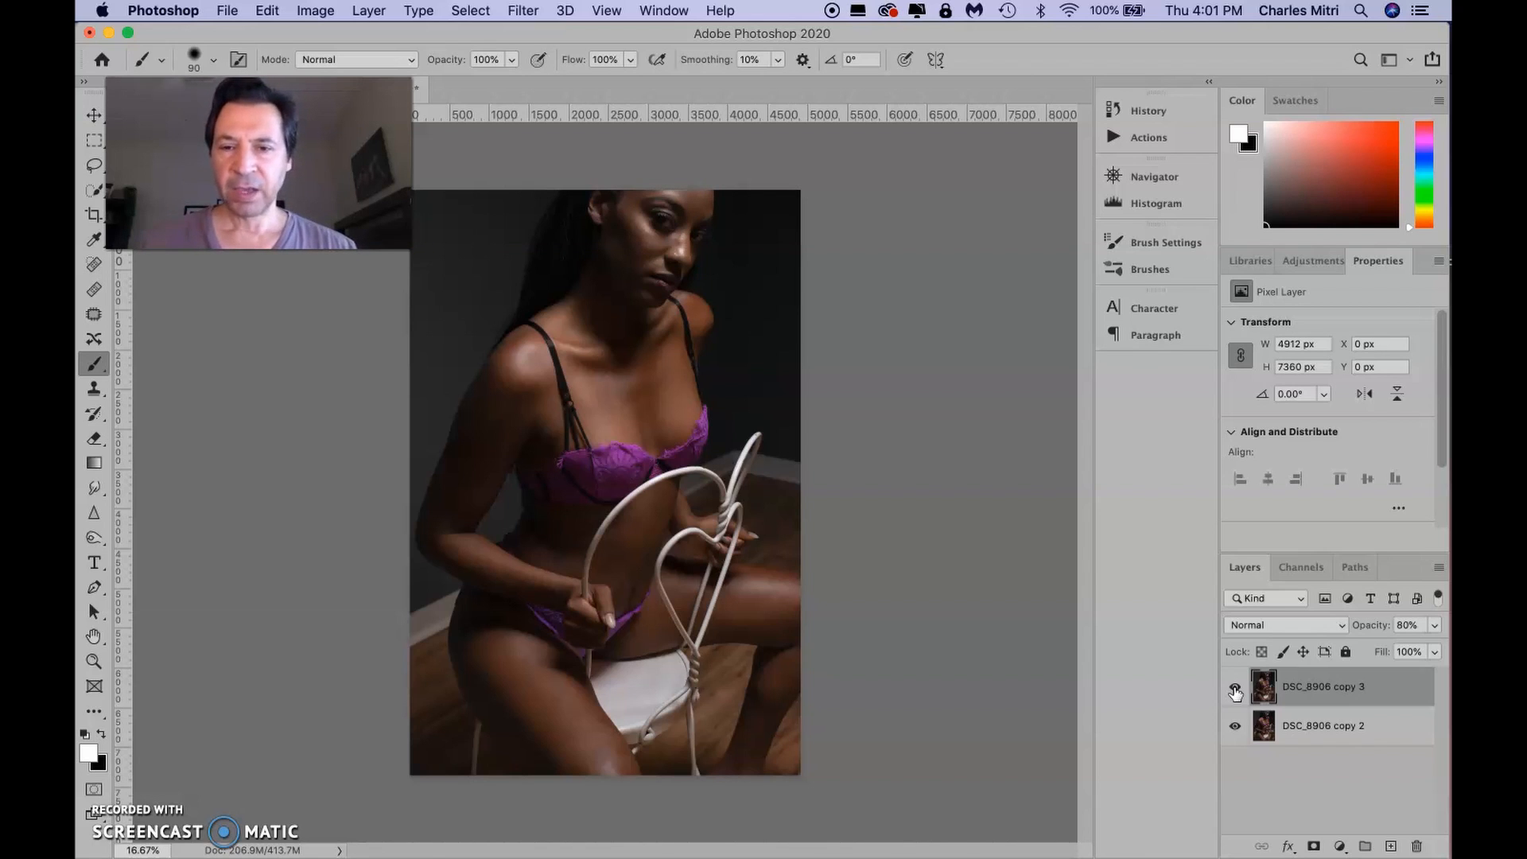
Duplicate the DSC_8906 copy 3 layer and apply a High Pass filter with a 3.6-pixel radius to the duplicate.
left_click(1398, 687)
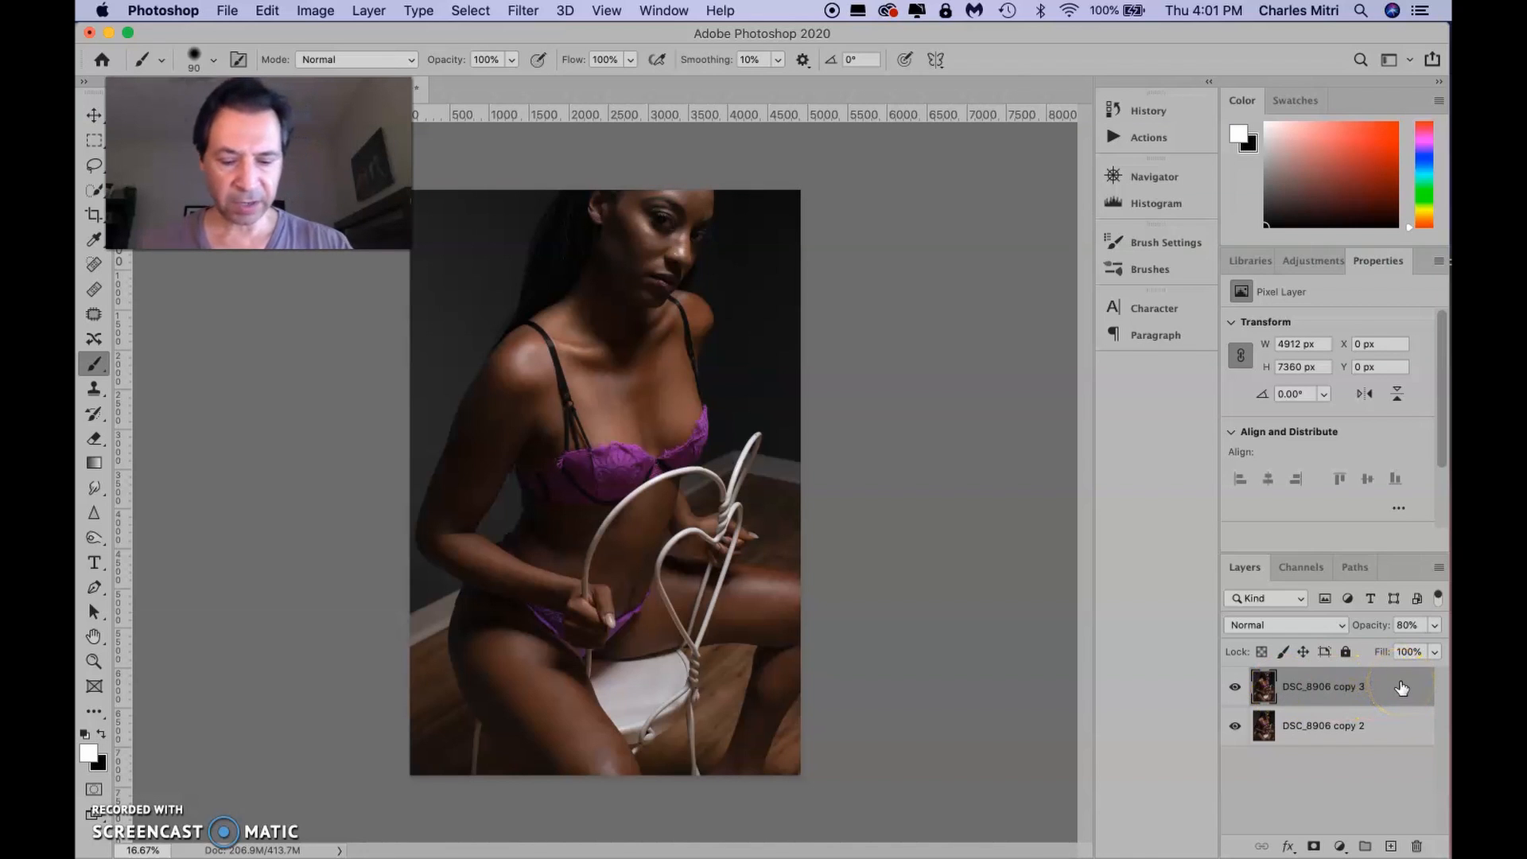
key("super+j")
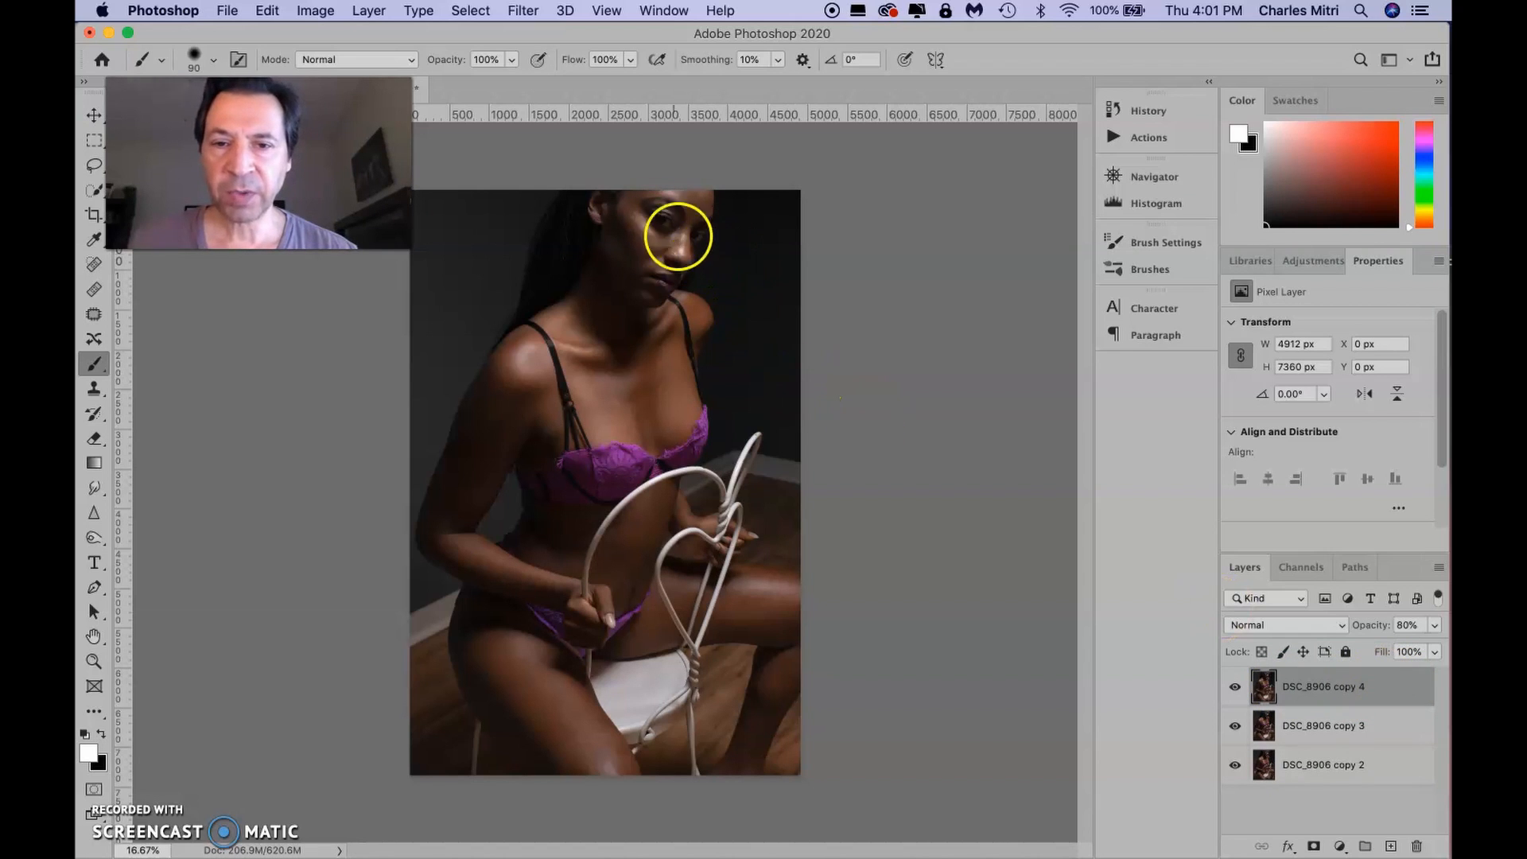
left_click(525, 11)
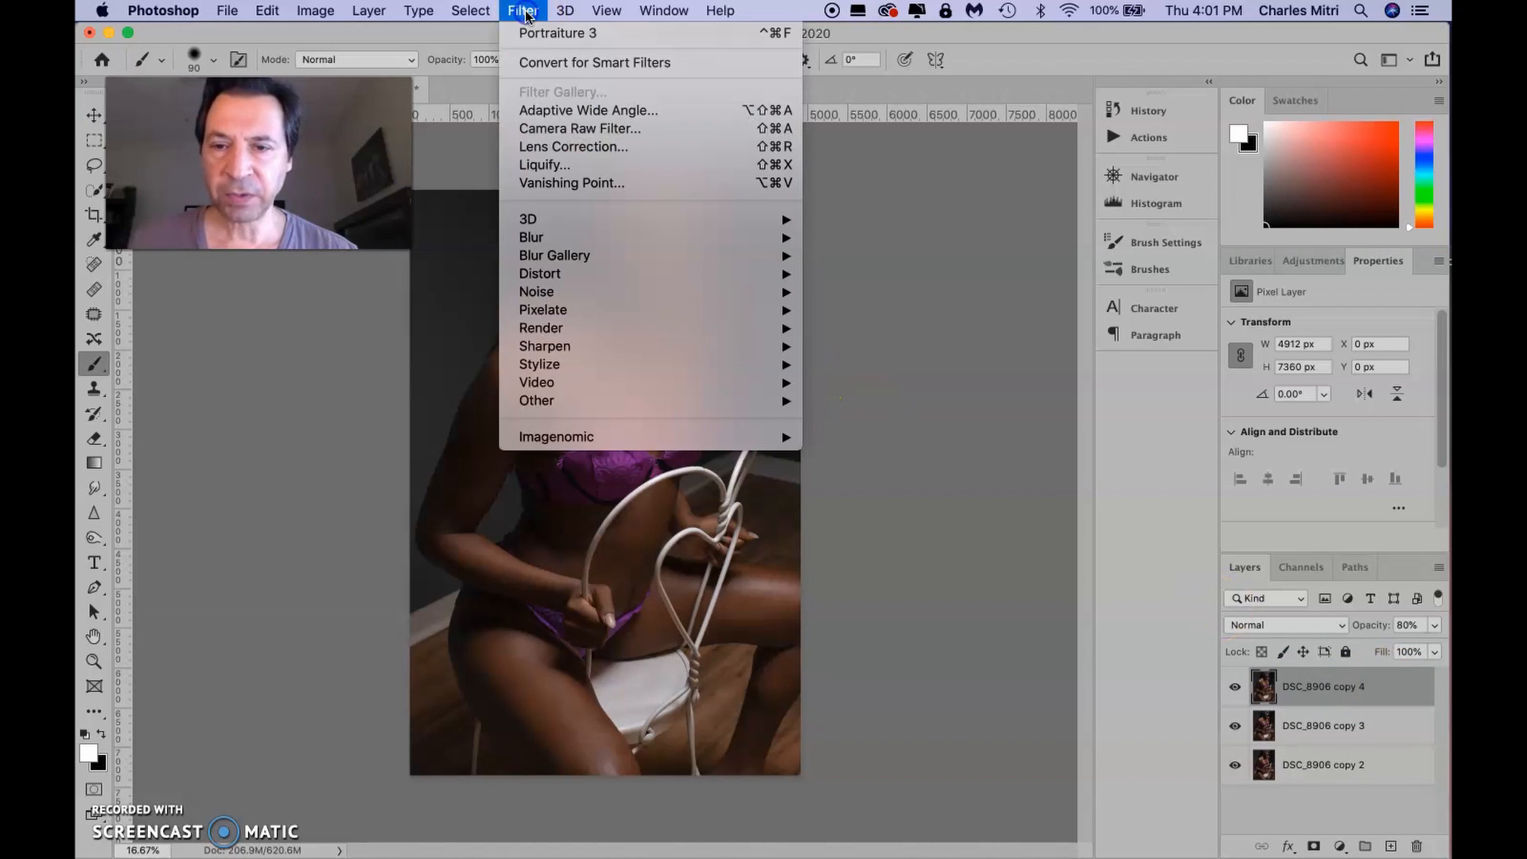
mouse_move(665, 399)
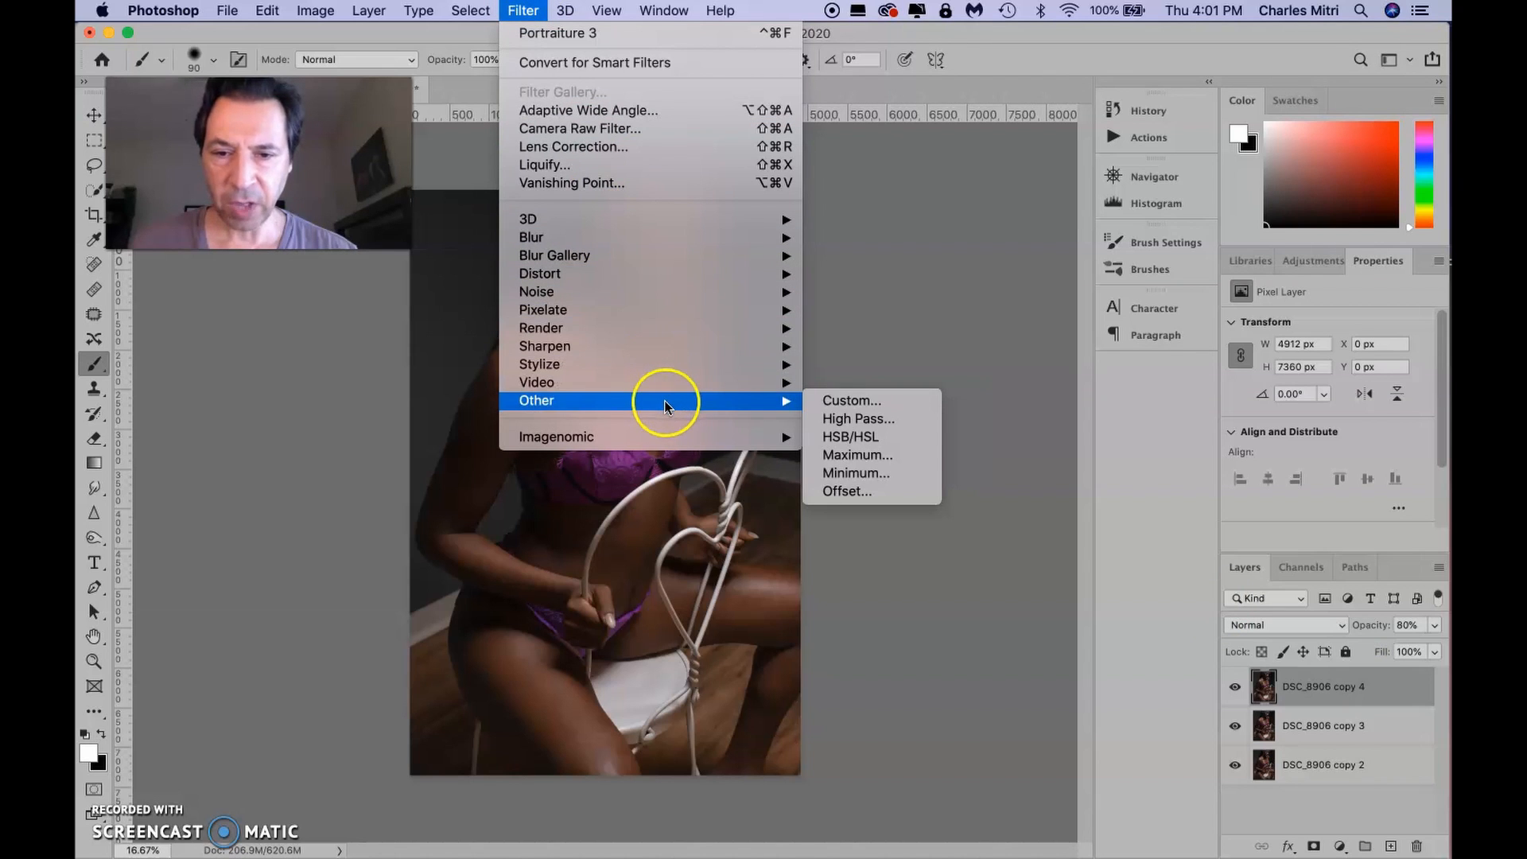
left_click(859, 419)
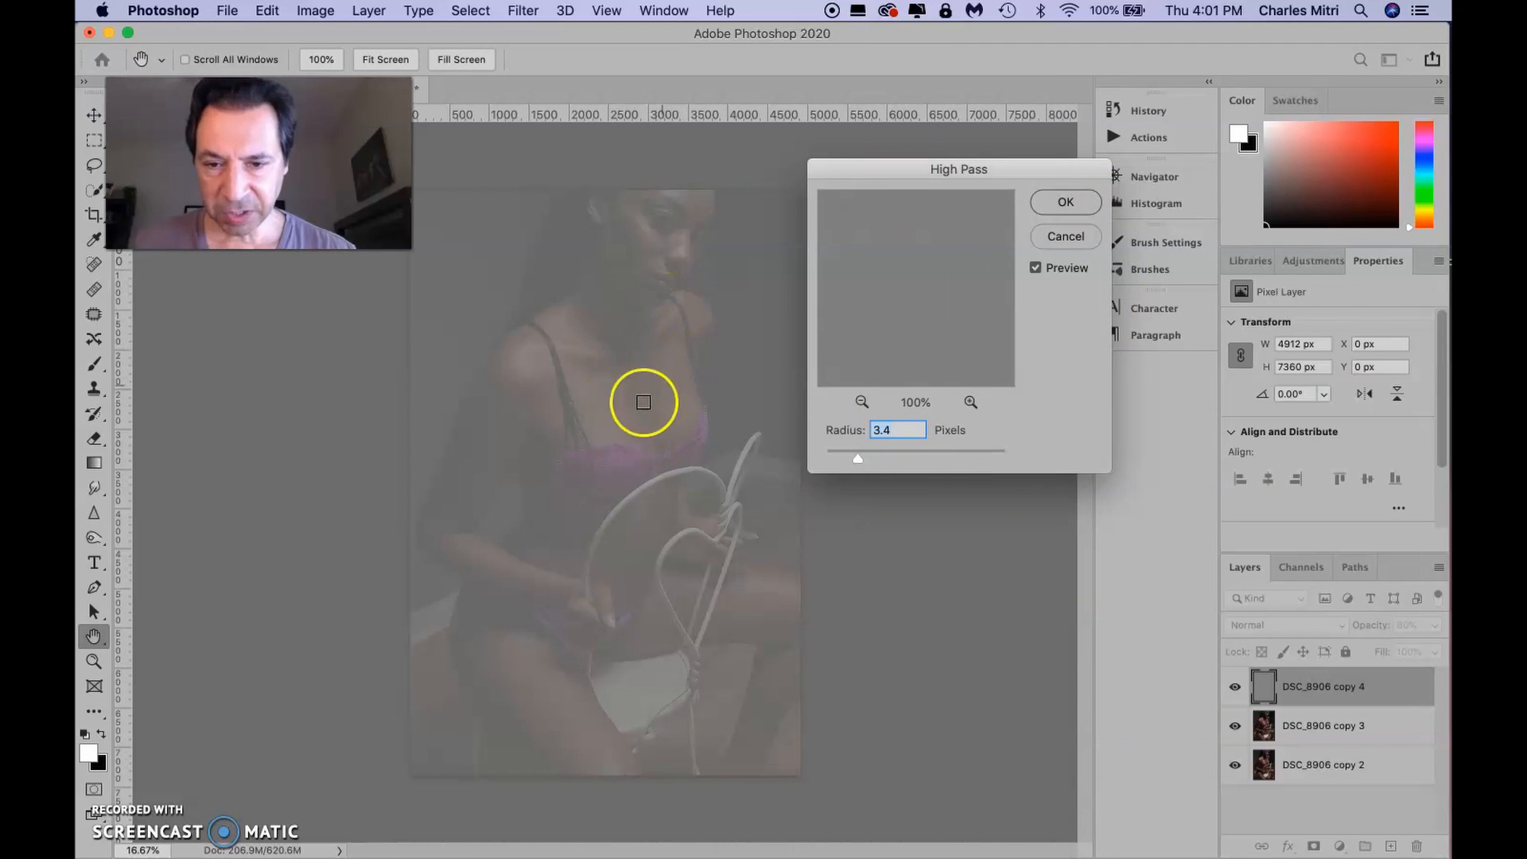
left_click(616, 457)
left_click_drag(941, 246, 921, 287)
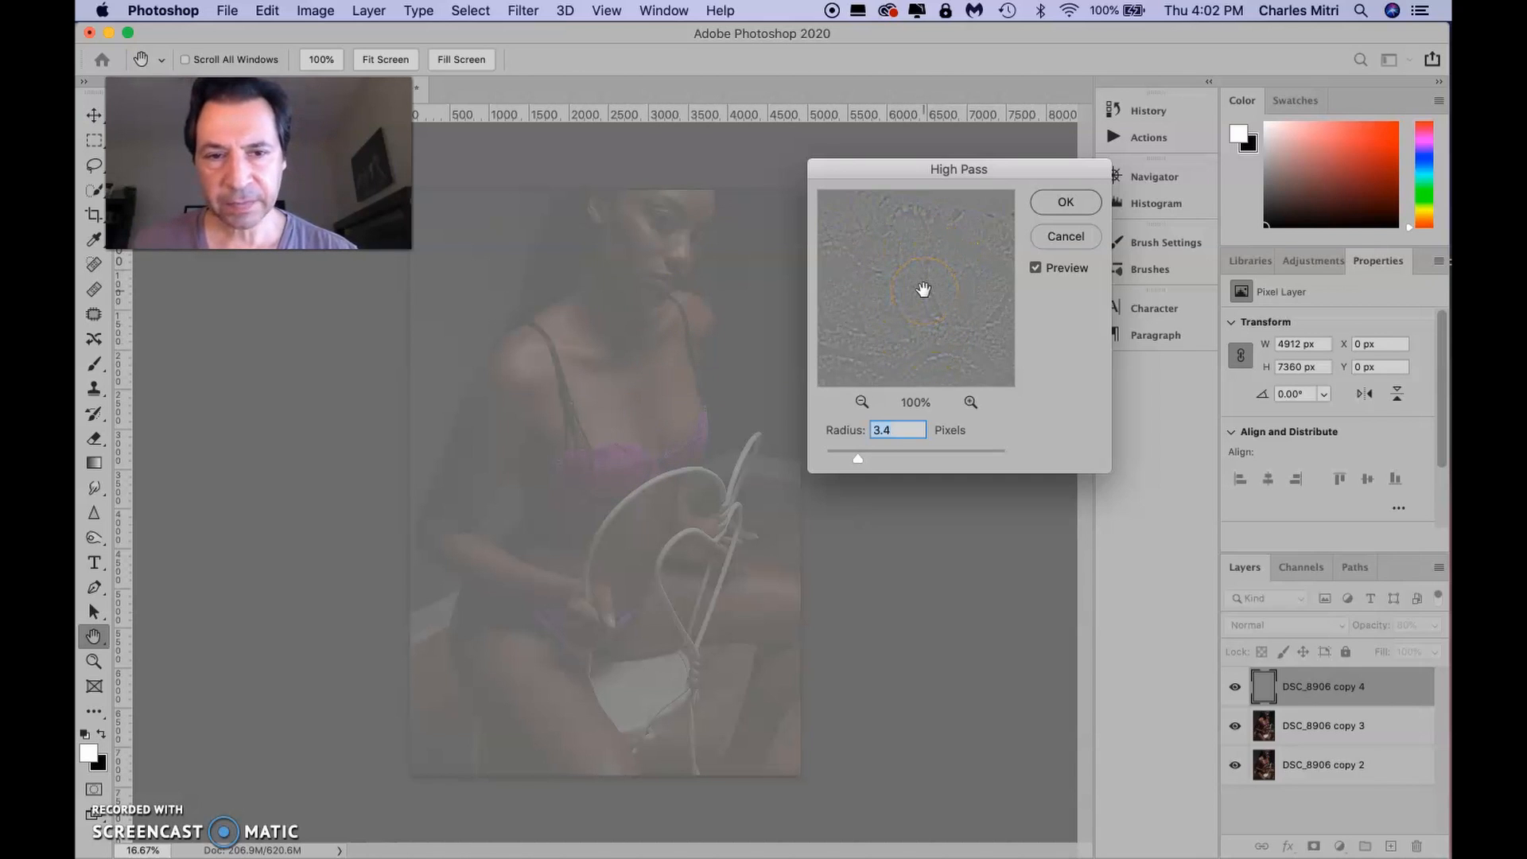
left_click(860, 442)
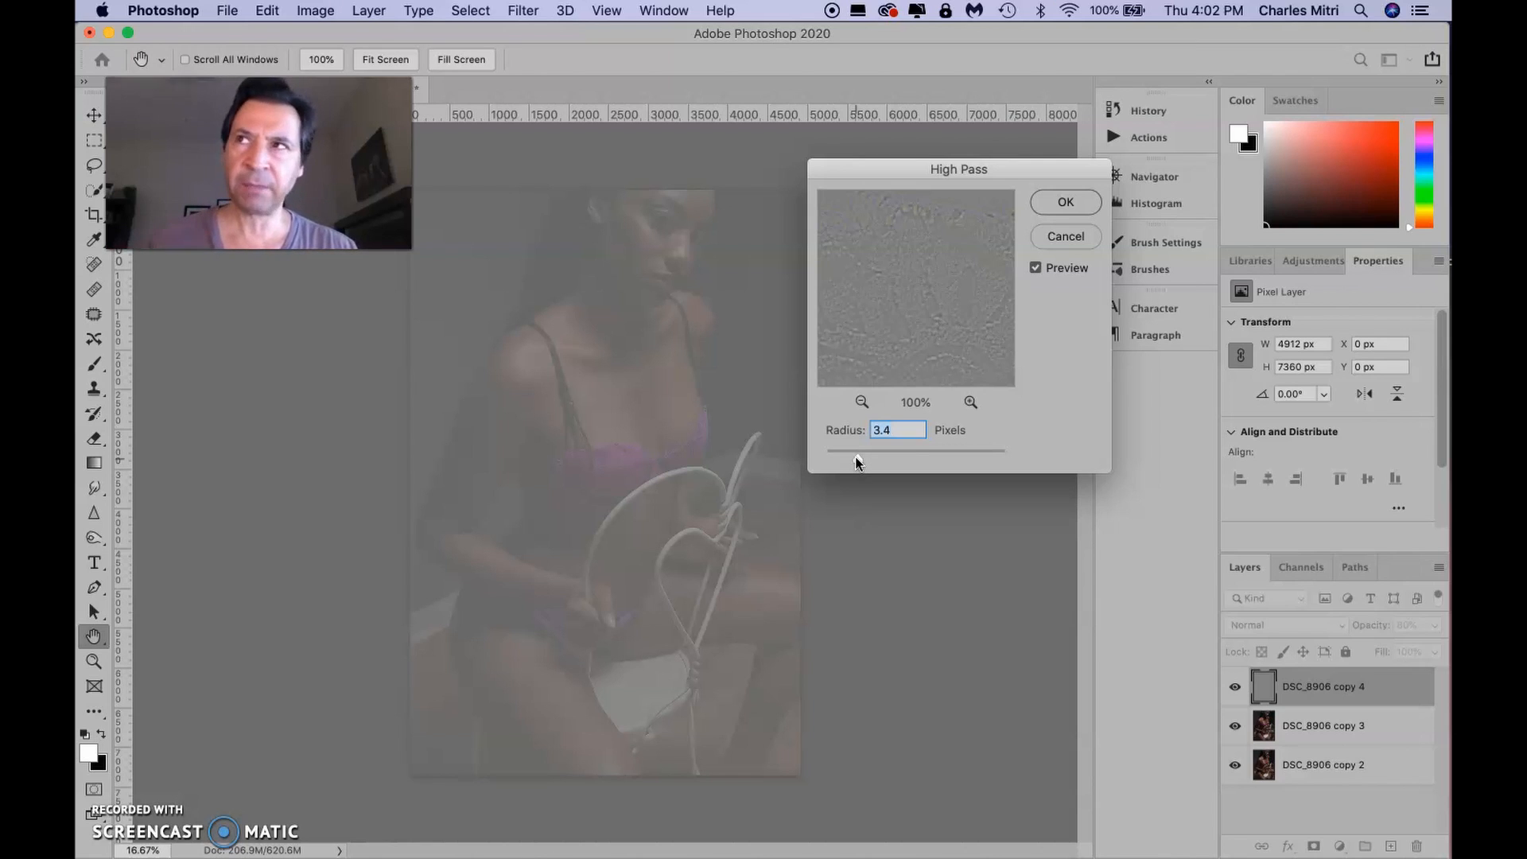
left_click_drag(857, 463, 860, 463)
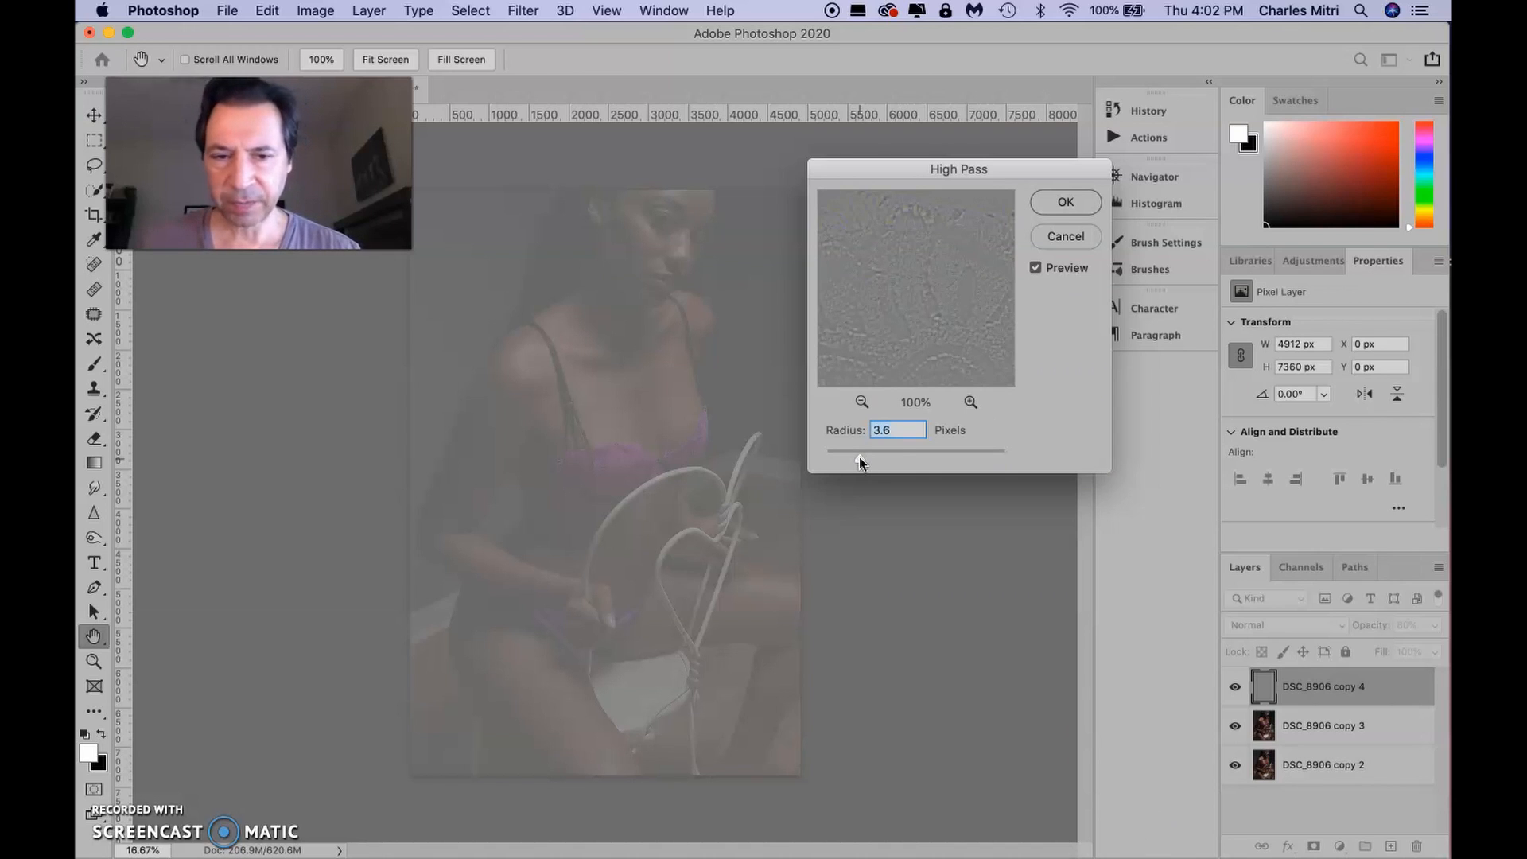
left_click(1072, 204)
key("b")
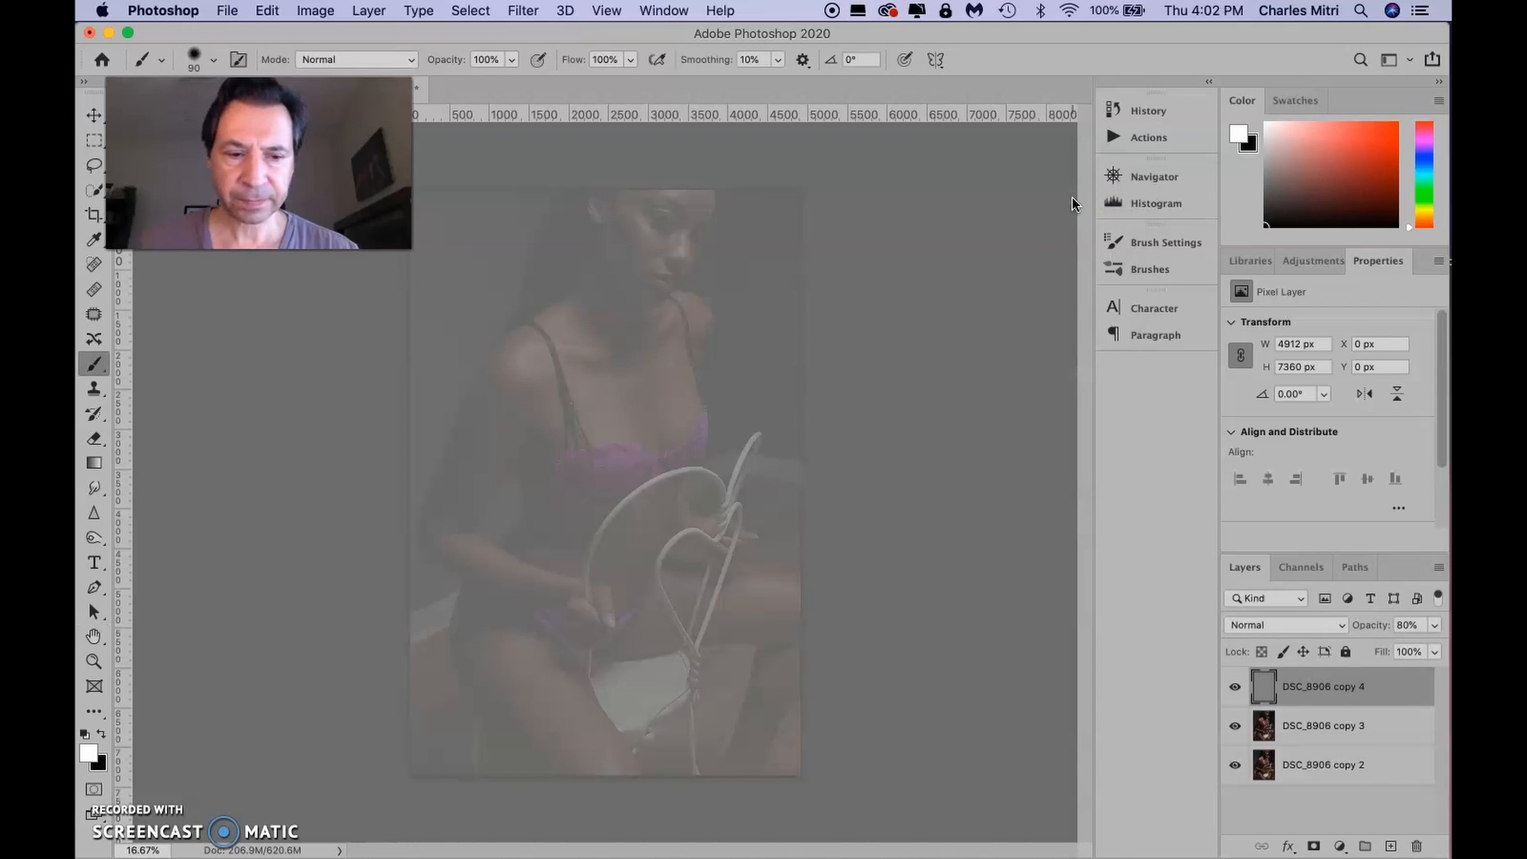
Set the high-pass layer's blend mode to Soft Light and add a black layer mask that hides its effect.
left_click(1343, 630)
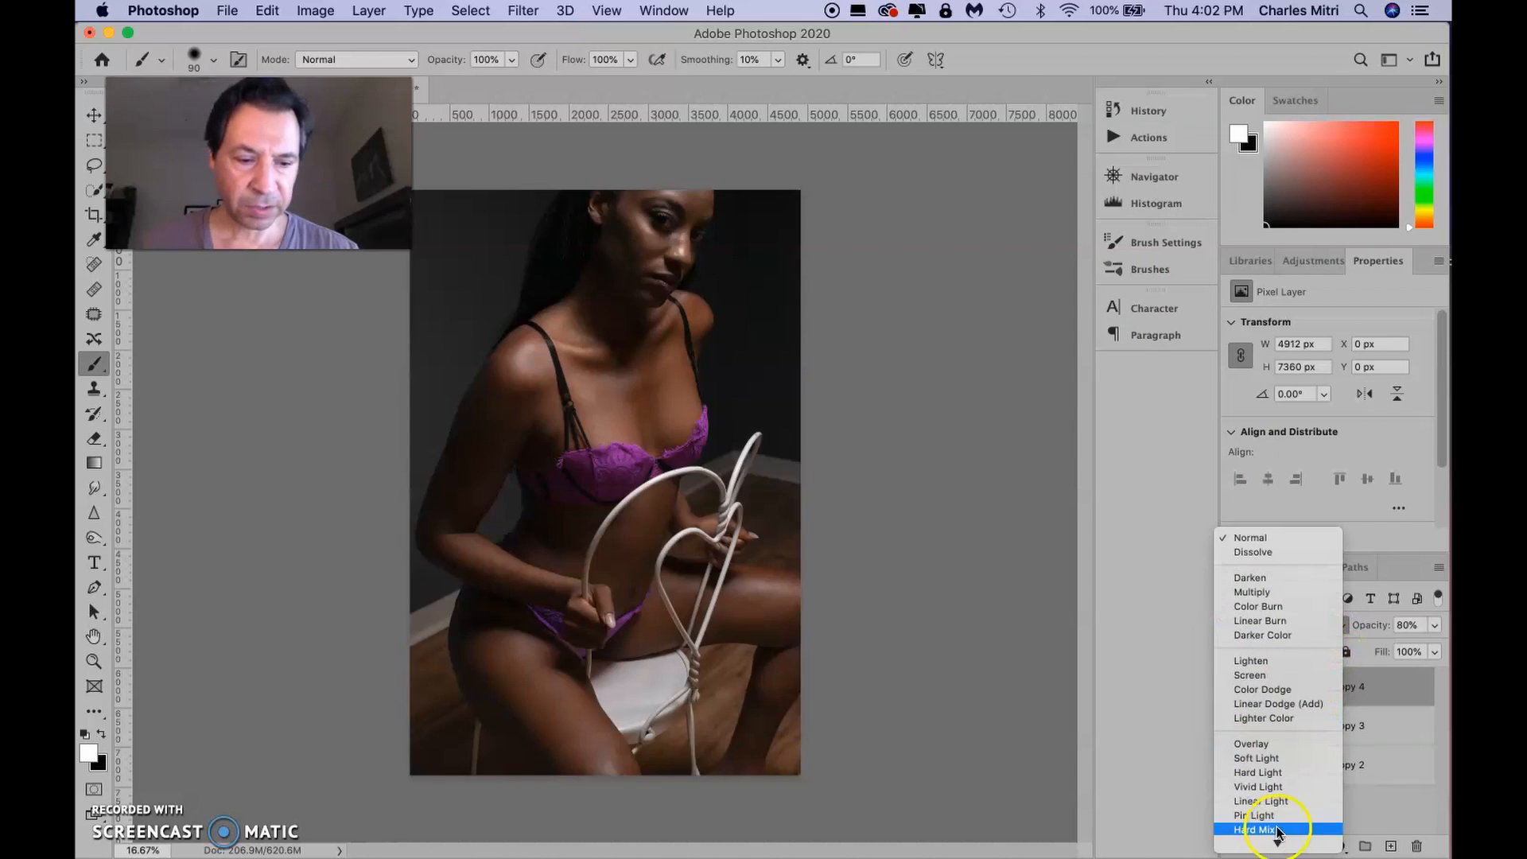
left_click(1271, 760)
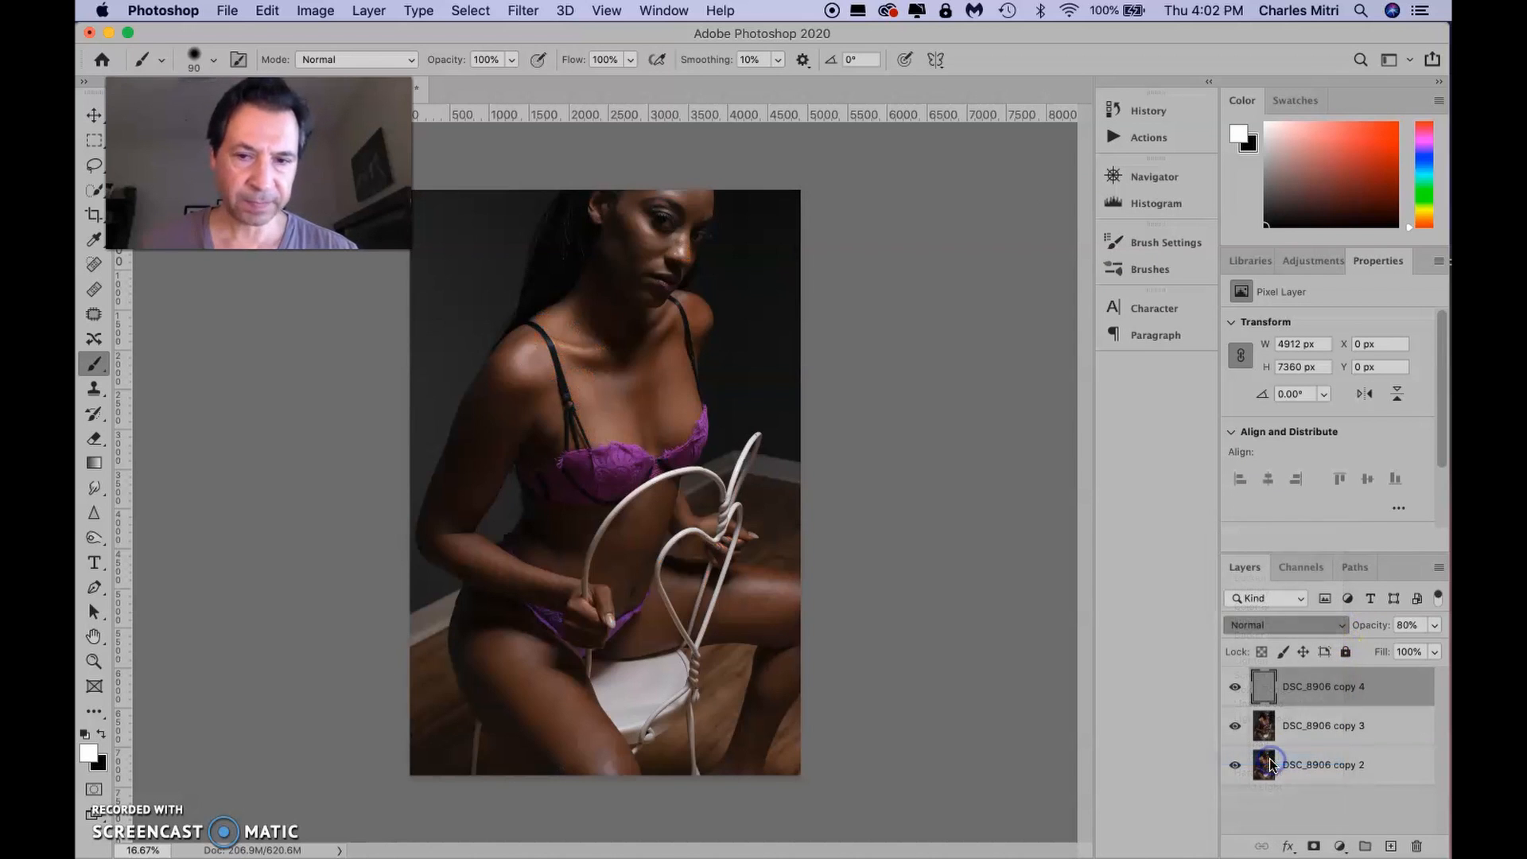
left_click(1159, 646)
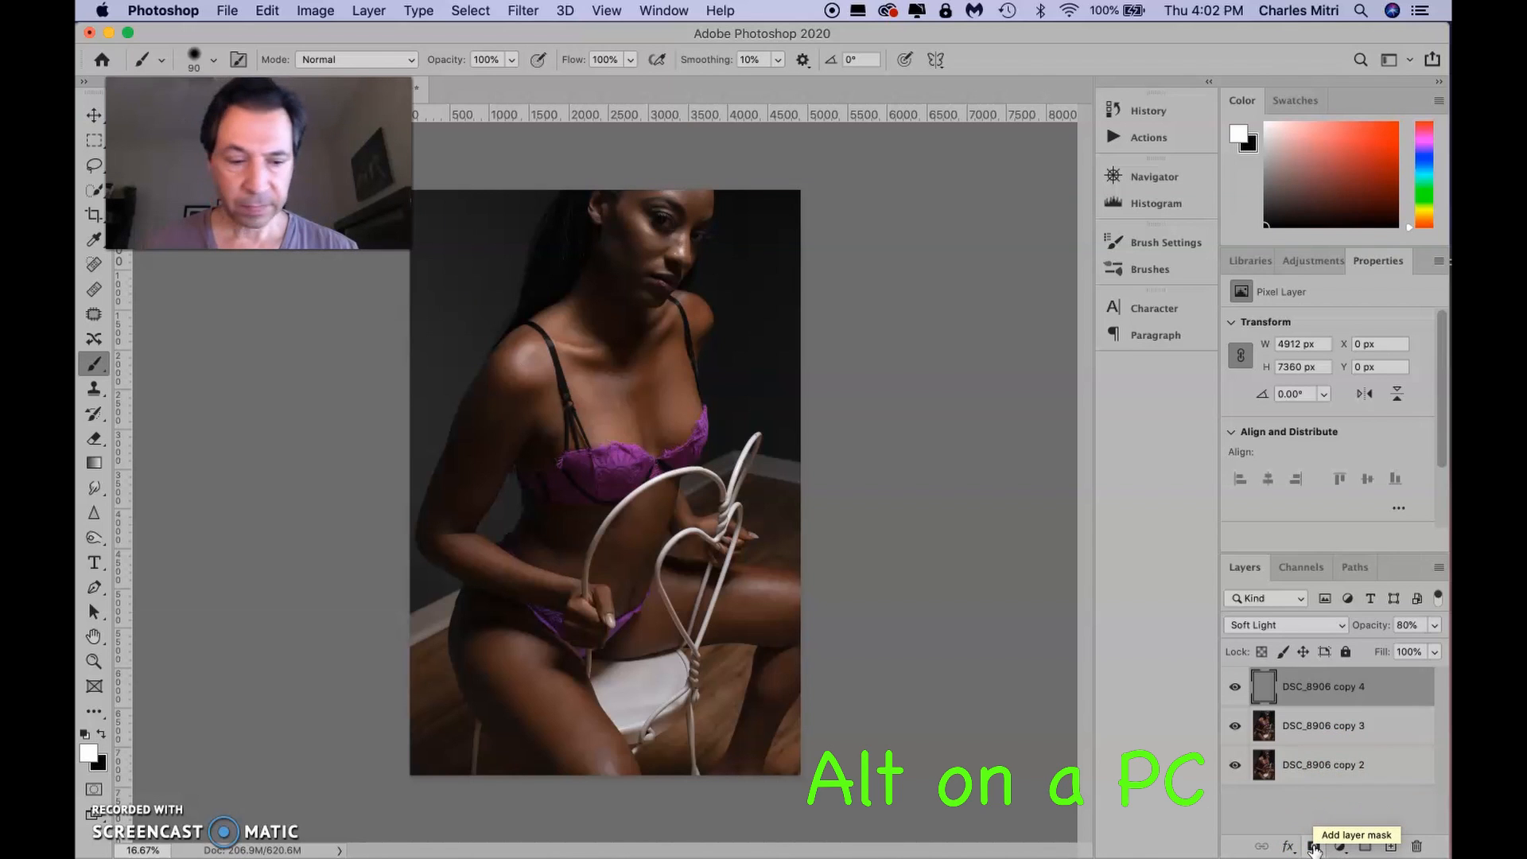
left_click(1314, 848, "alt")
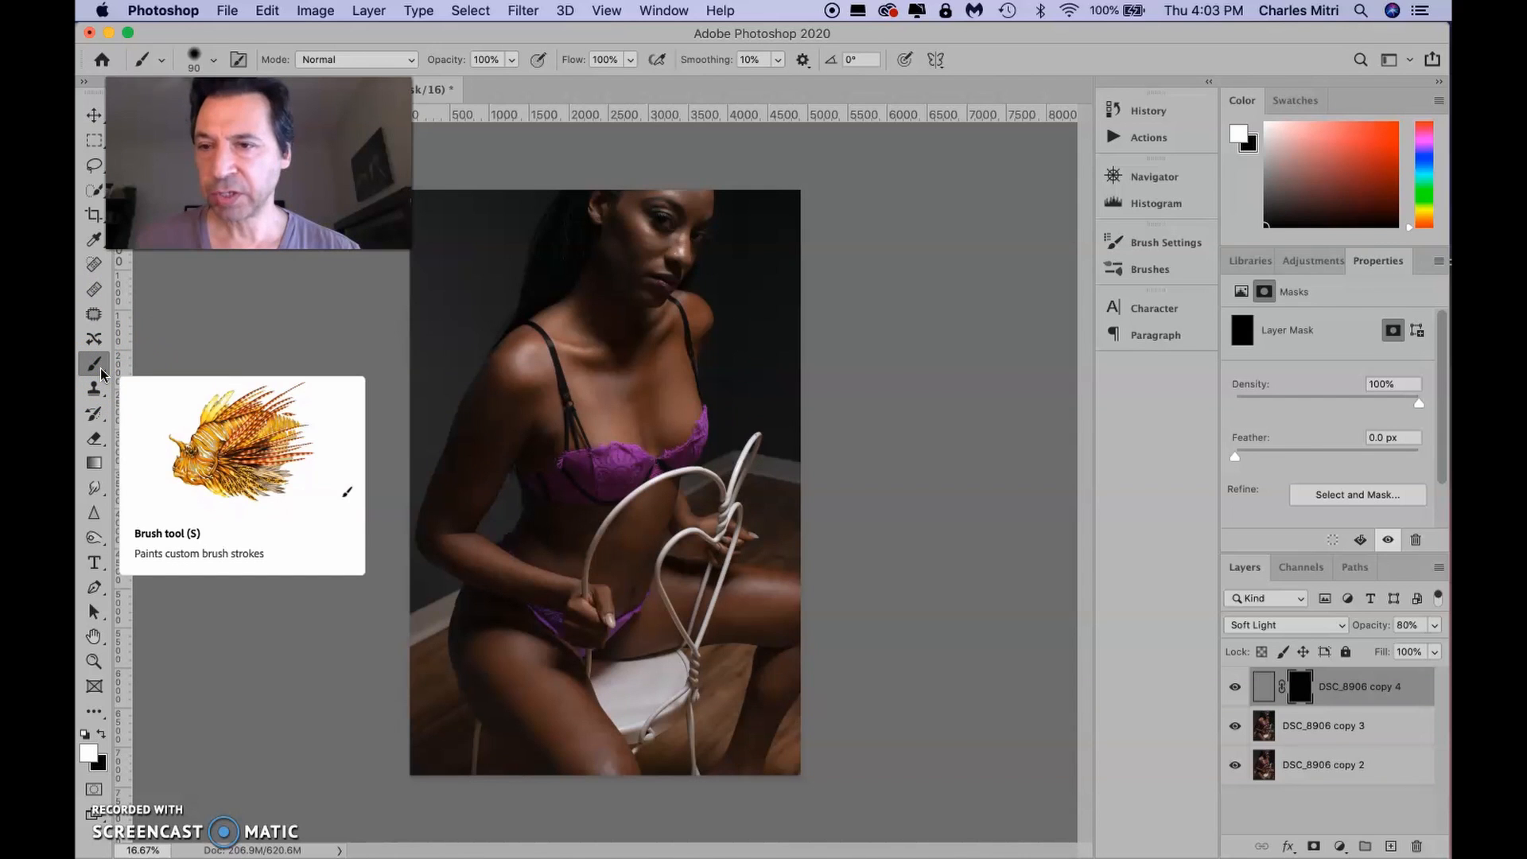
Prepare a Soft Round brush at size 150 with white as the foreground color for painting on the mask.
left_click(213, 63)
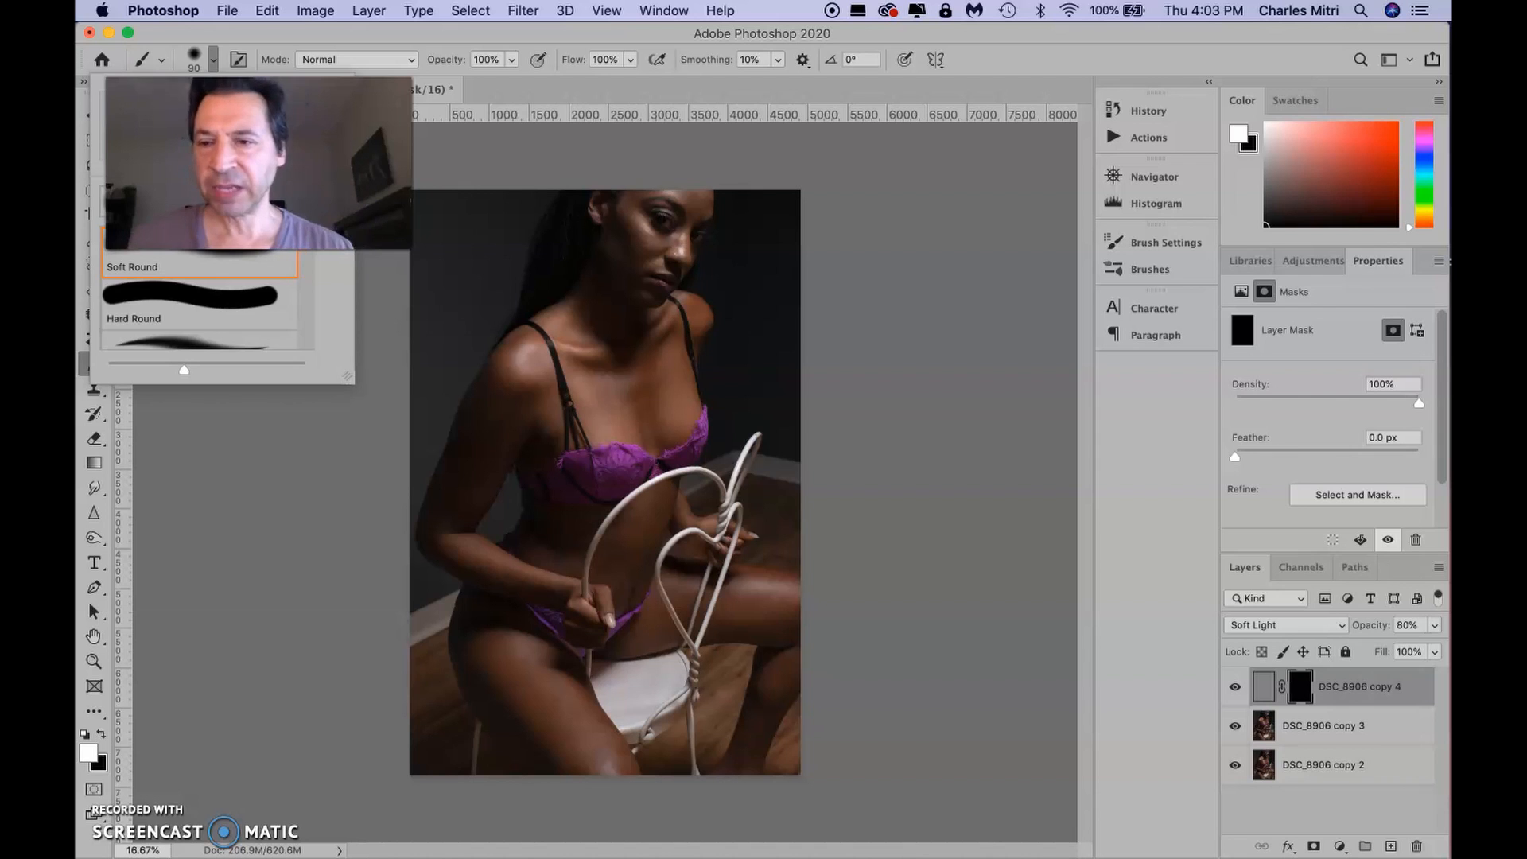
left_click(258, 33)
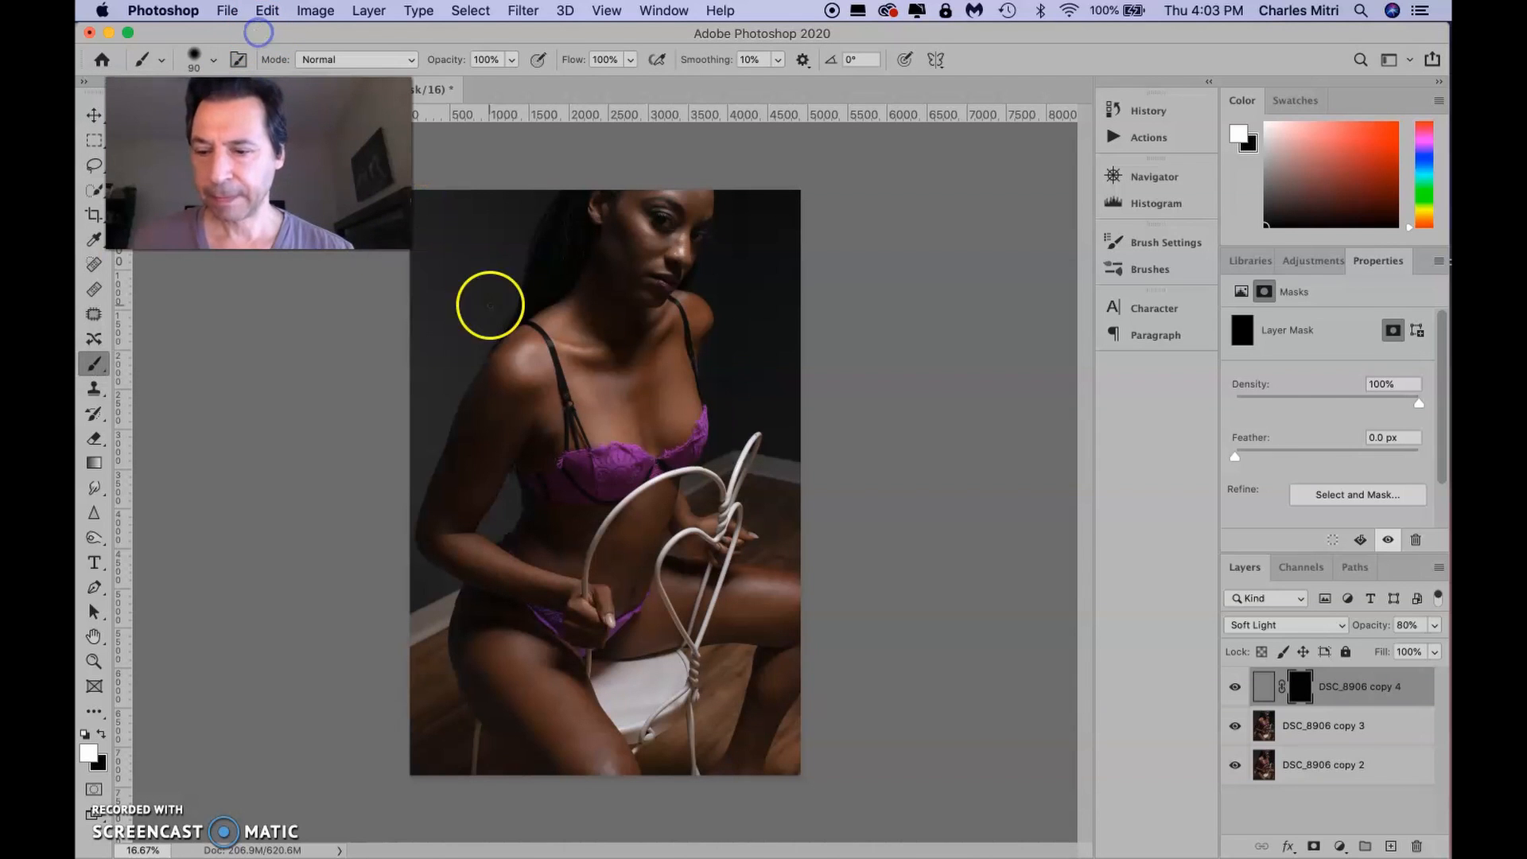
key("super+plus")
key("super+plus")
key("super+plus")
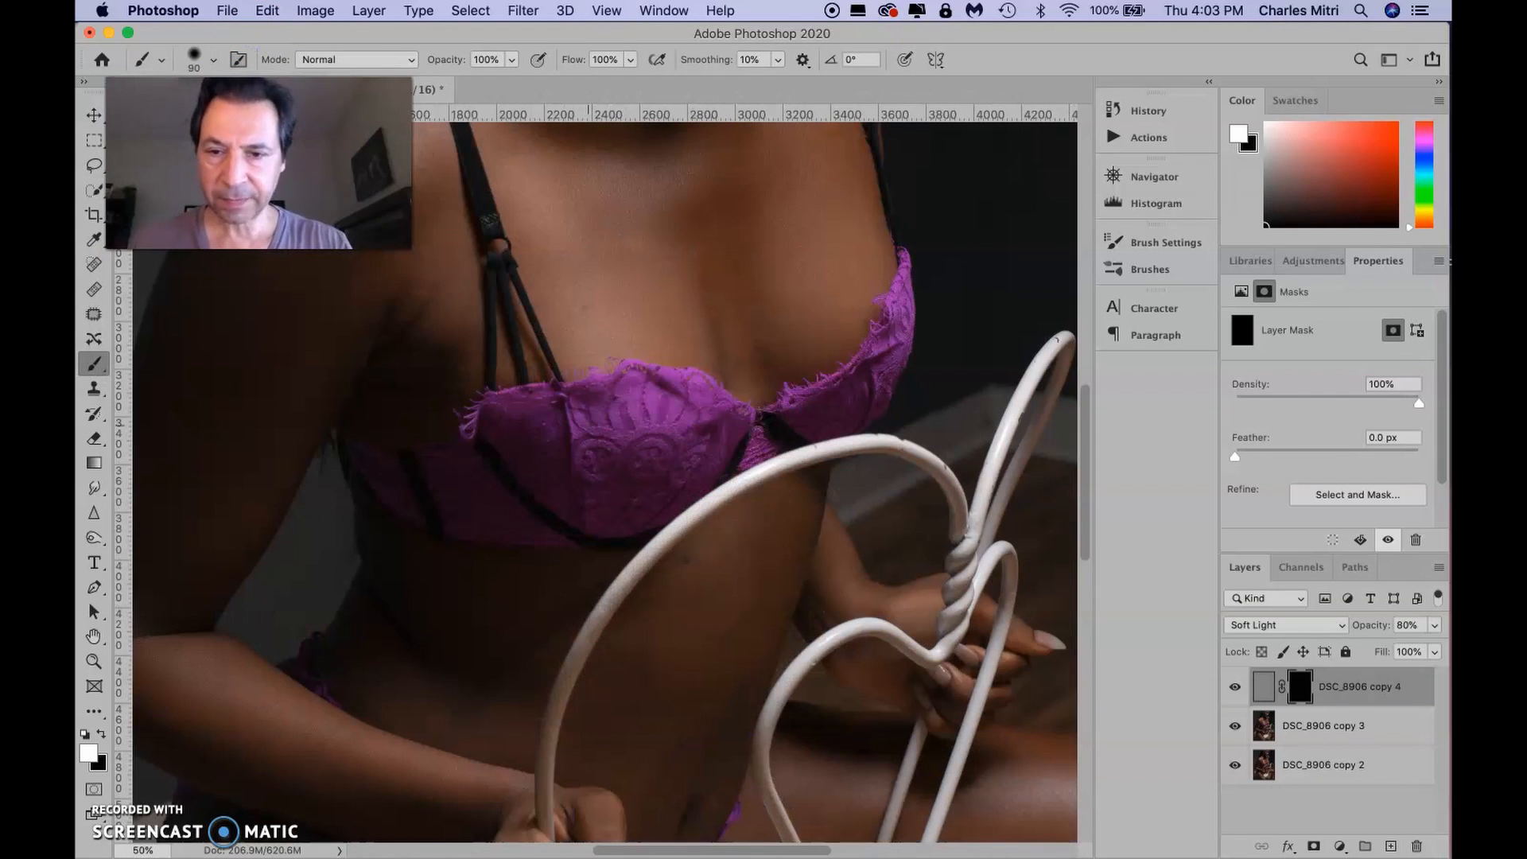
key("super+plus")
key("bracketright")
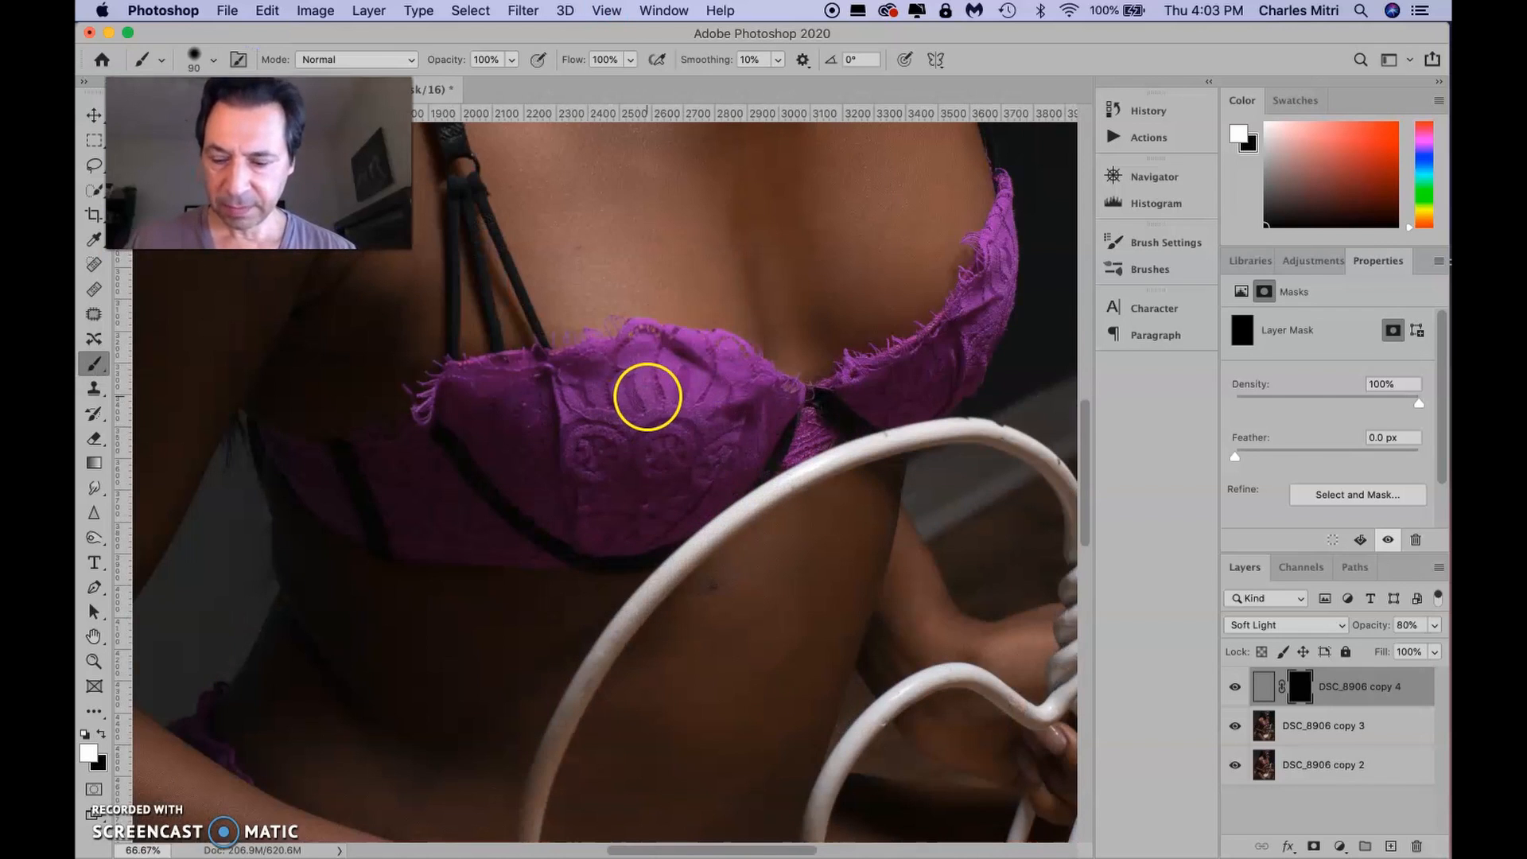
key("bracketright")
key("bracketright")
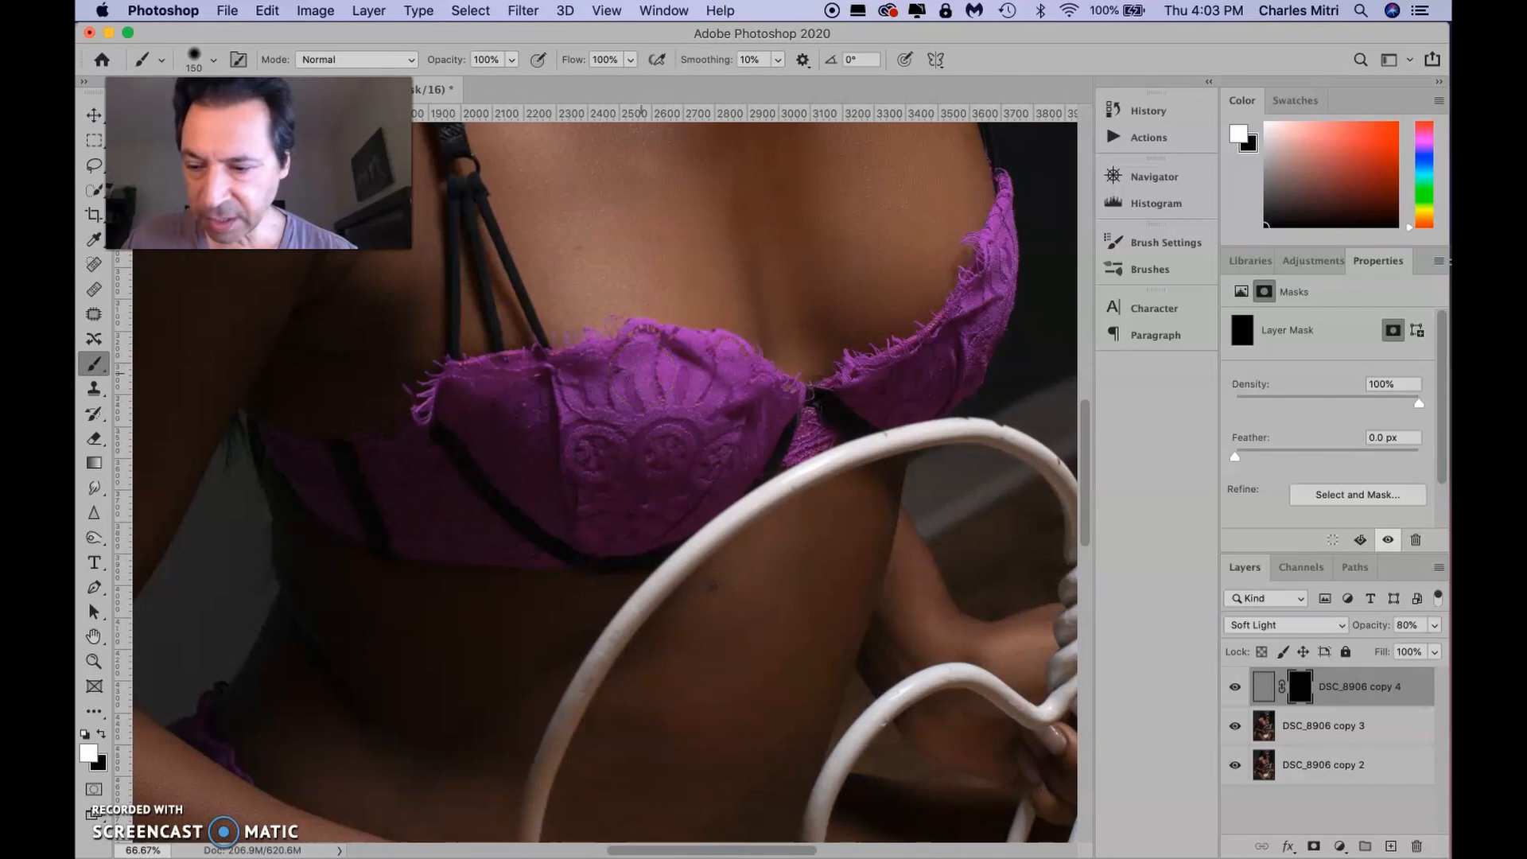
key("x")
key("x")
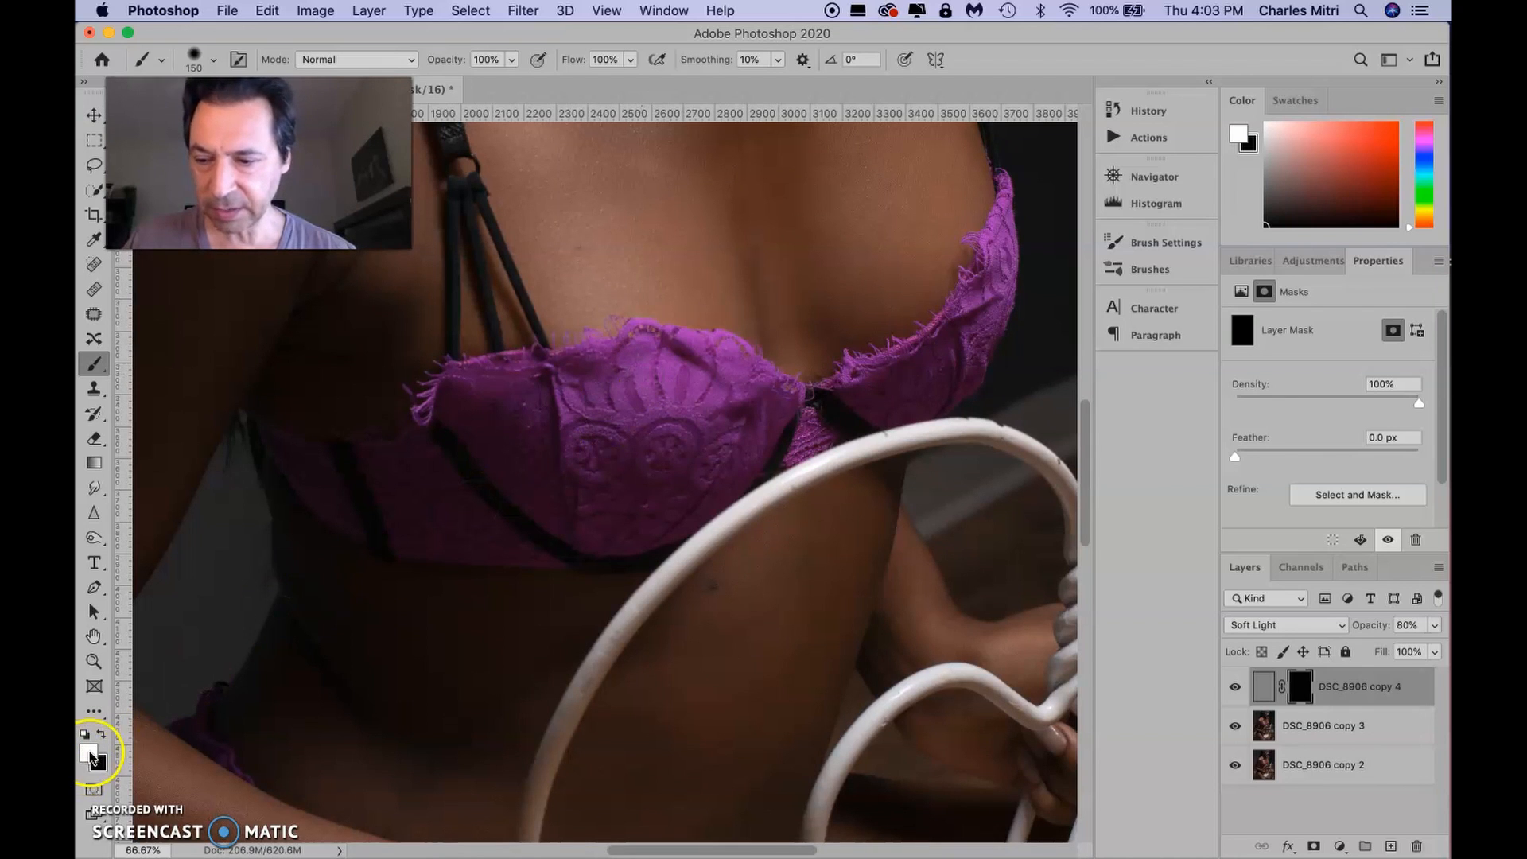
Paint white on the high-pass layer's mask over the purple lace bra cups, reducing the brush to size 80 for finer areas.
mouse_move(626, 376)
left_mouse_down()
mouse_move(730, 359)
mouse_move(619, 388)
mouse_move(555, 385)
left_mouse_up()
mouse_move(430, 411)
left_mouse_down()
mouse_move(584, 403)
mouse_move(496, 460)
mouse_move(561, 509)
mouse_move(626, 424)
mouse_move(755, 407)
left_mouse_up()
mouse_move(569, 475)
left_mouse_down()
mouse_move(527, 509)
mouse_move(665, 499)
left_mouse_up()
left_click_drag(768, 437, 799, 434)
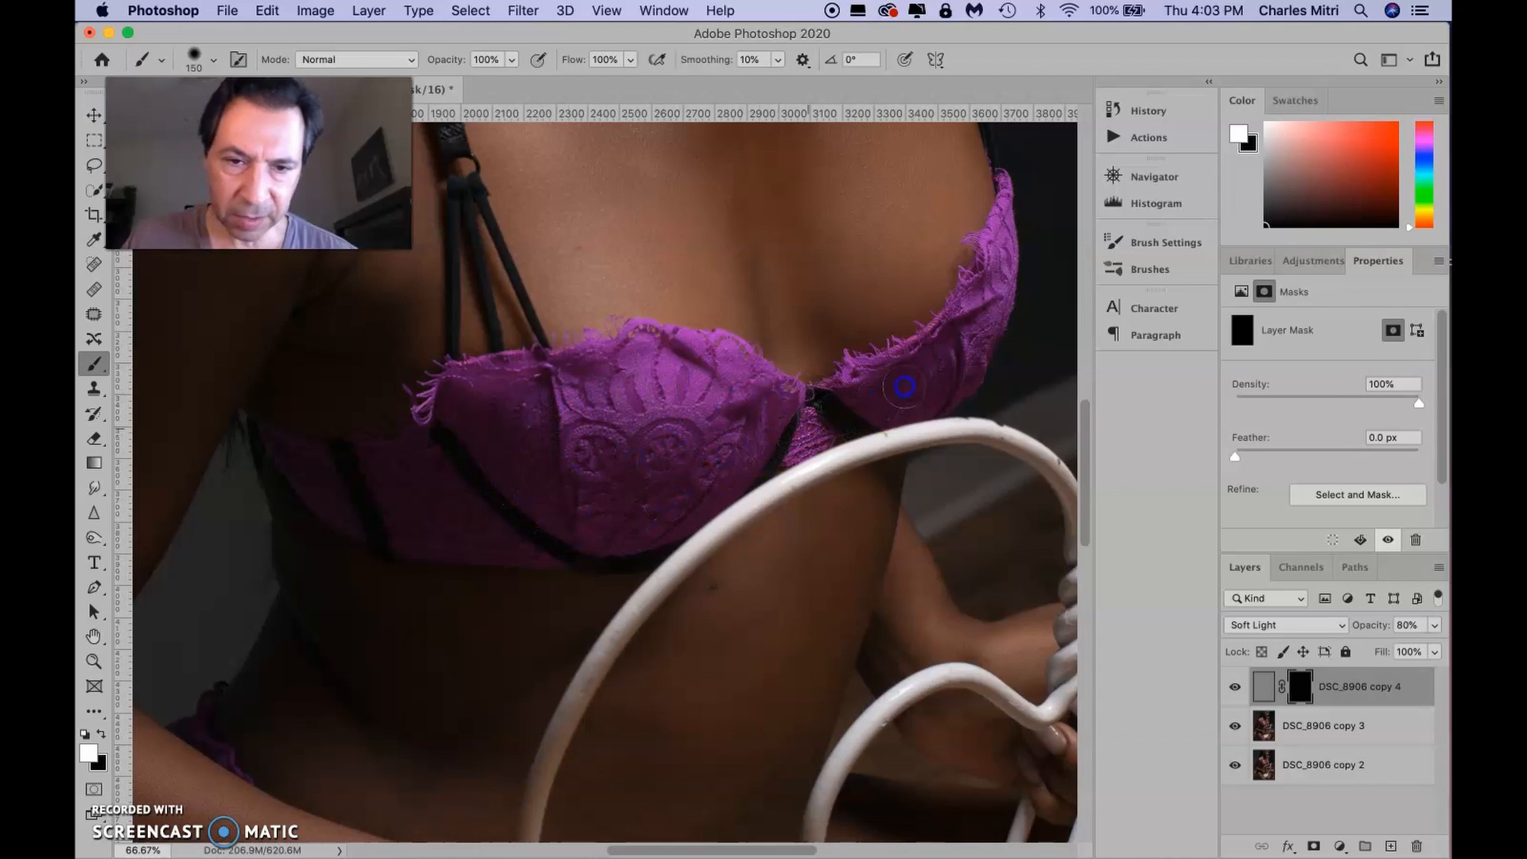
mouse_move(976, 324)
left_mouse_down()
mouse_move(975, 243)
mouse_move(991, 249)
mouse_move(1008, 182)
mouse_move(1004, 280)
mouse_move(1009, 262)
mouse_move(972, 295)
mouse_move(981, 316)
mouse_move(1003, 286)
mouse_move(971, 367)
mouse_move(967, 338)
mouse_move(867, 375)
left_mouse_up()
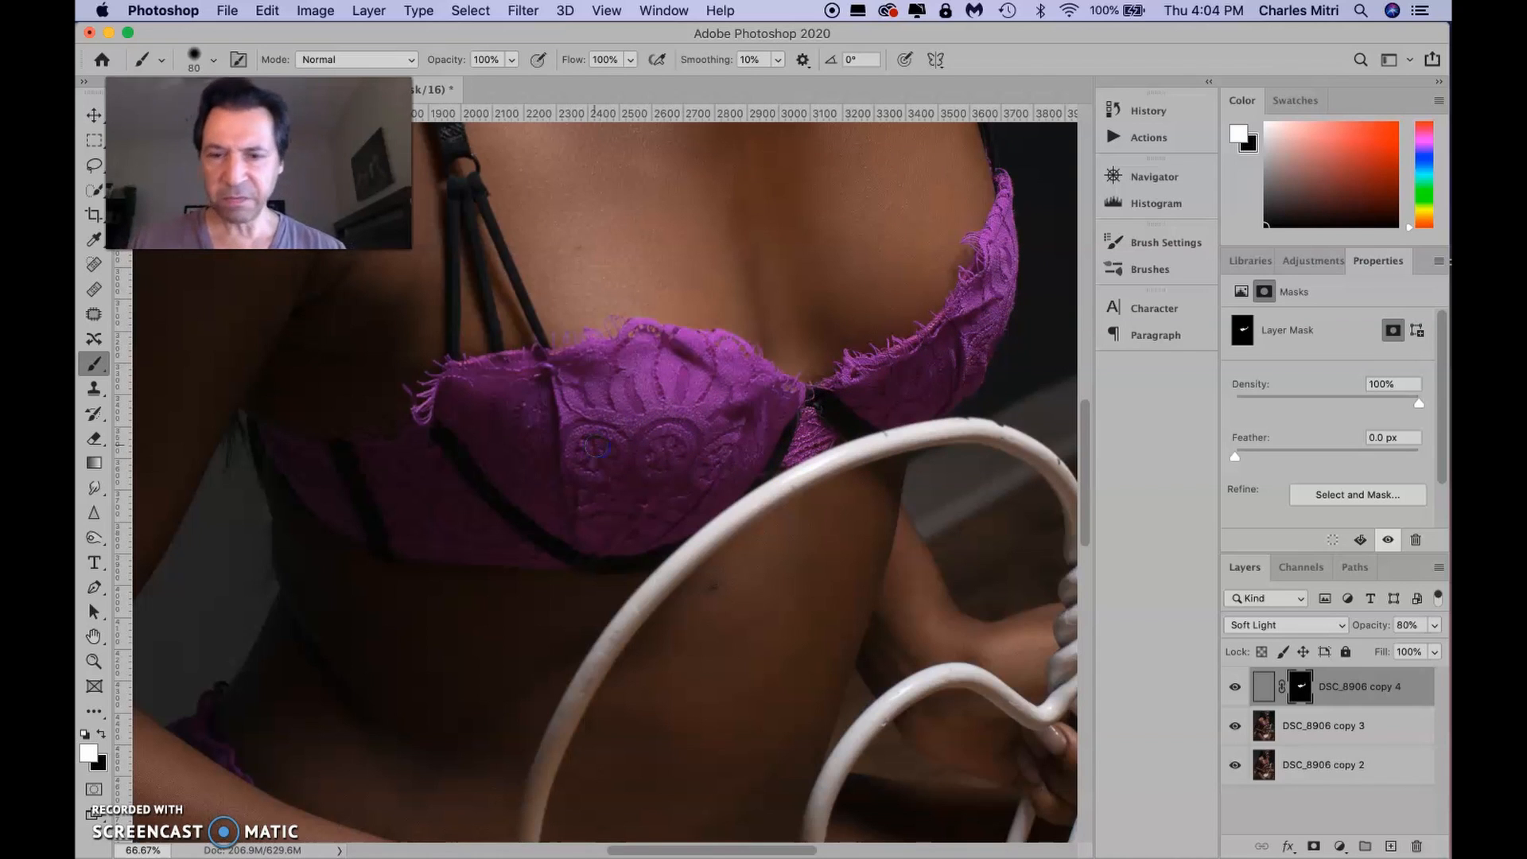
left_click(617, 431)
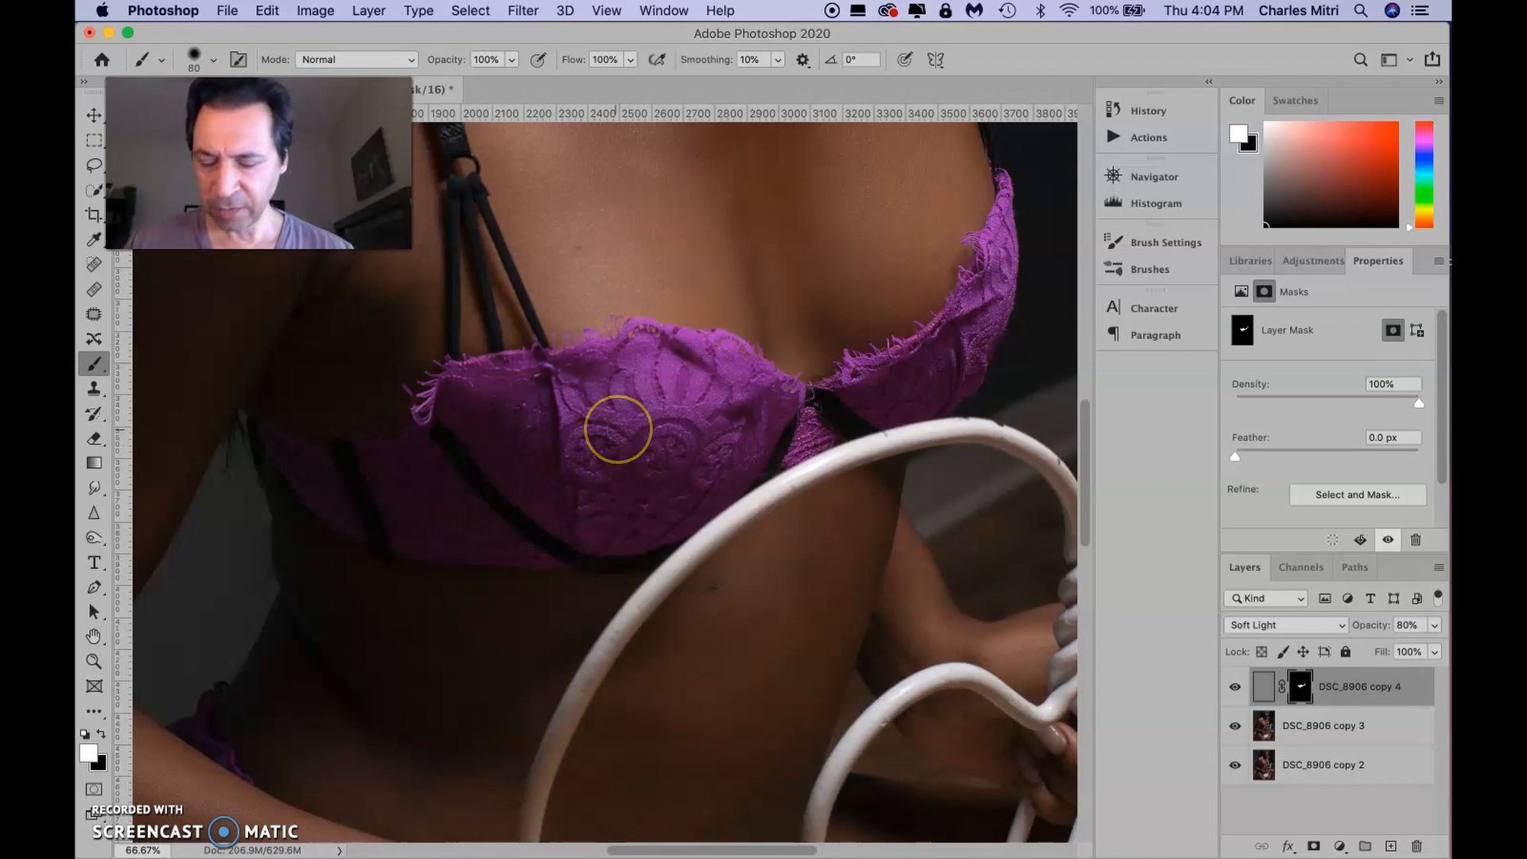
Display the DSC_8906 copy 4 layer mask on its own and paint white over the missed gap inside the painted area.
left_click(1299, 689)
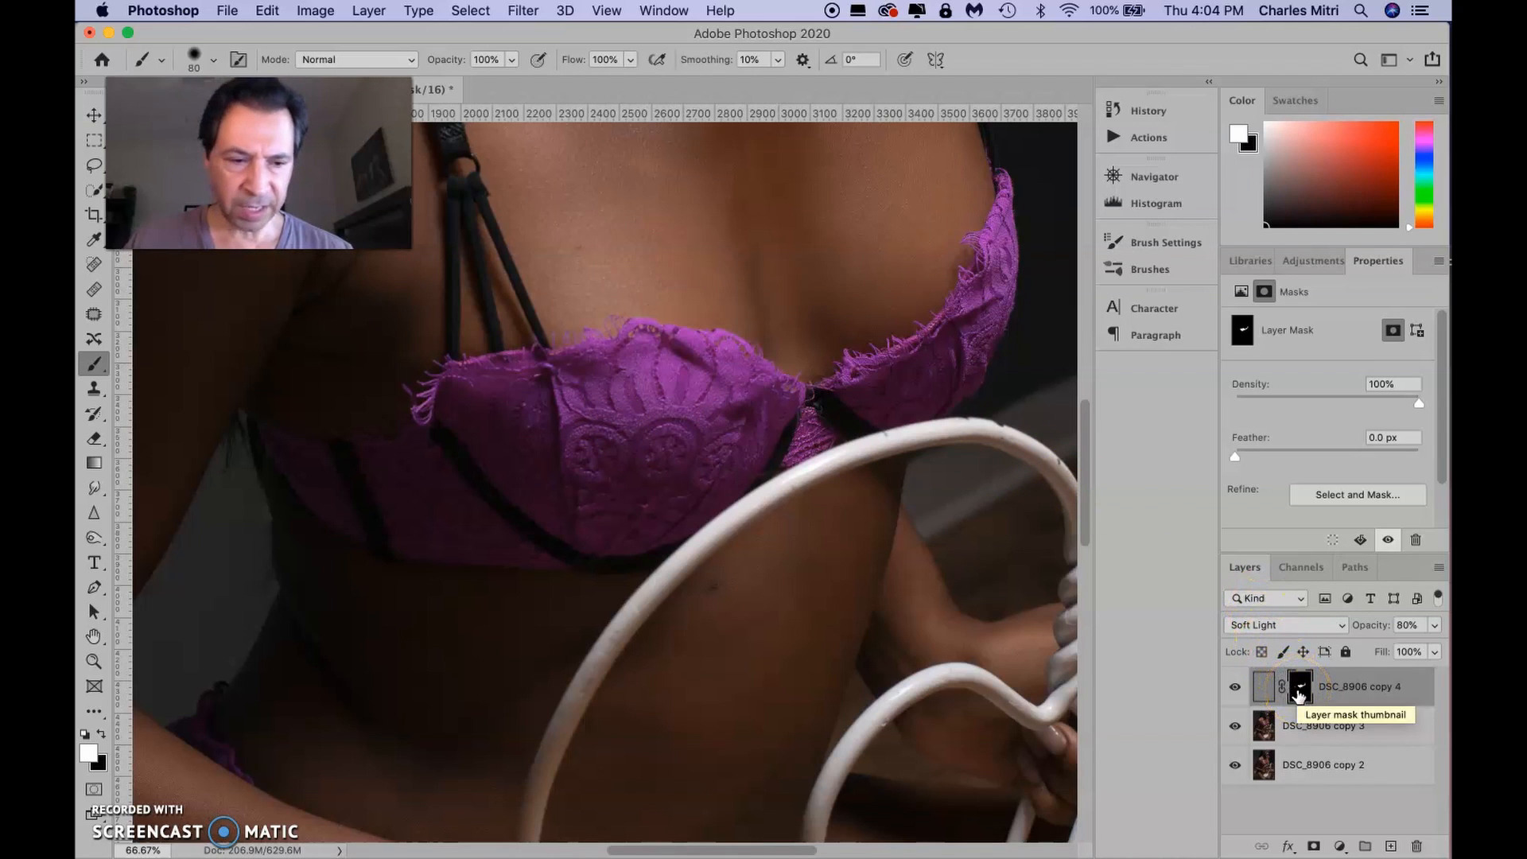
left_click(1299, 693, "alt")
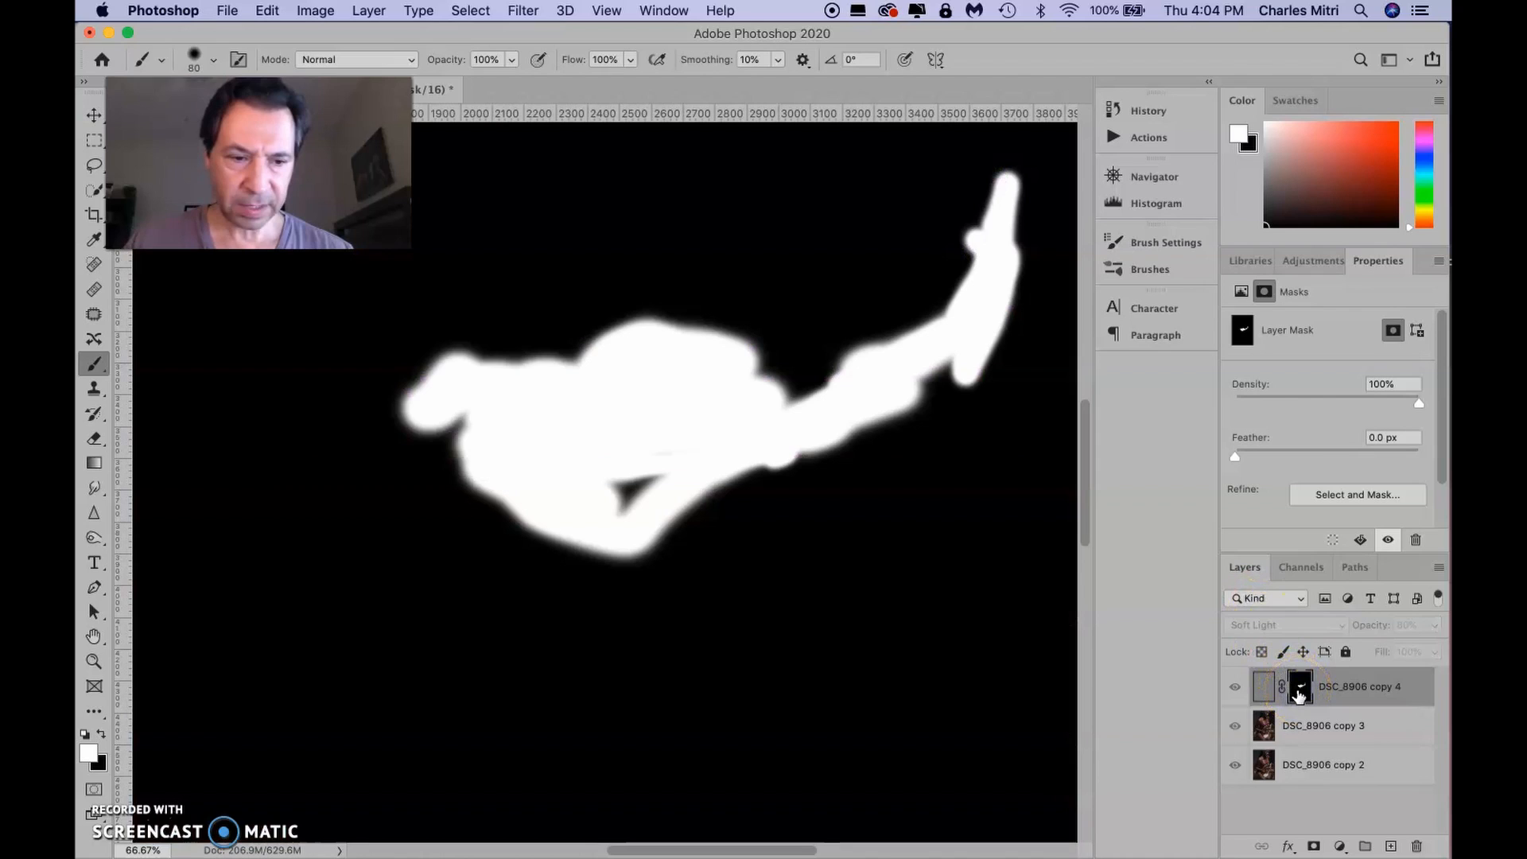
mouse_move(783, 480)
left_mouse_down()
mouse_move(644, 464)
mouse_move(677, 447)
mouse_move(629, 498)
mouse_move(622, 478)
mouse_move(644, 482)
mouse_move(615, 518)
mouse_move(658, 447)
left_mouse_up()
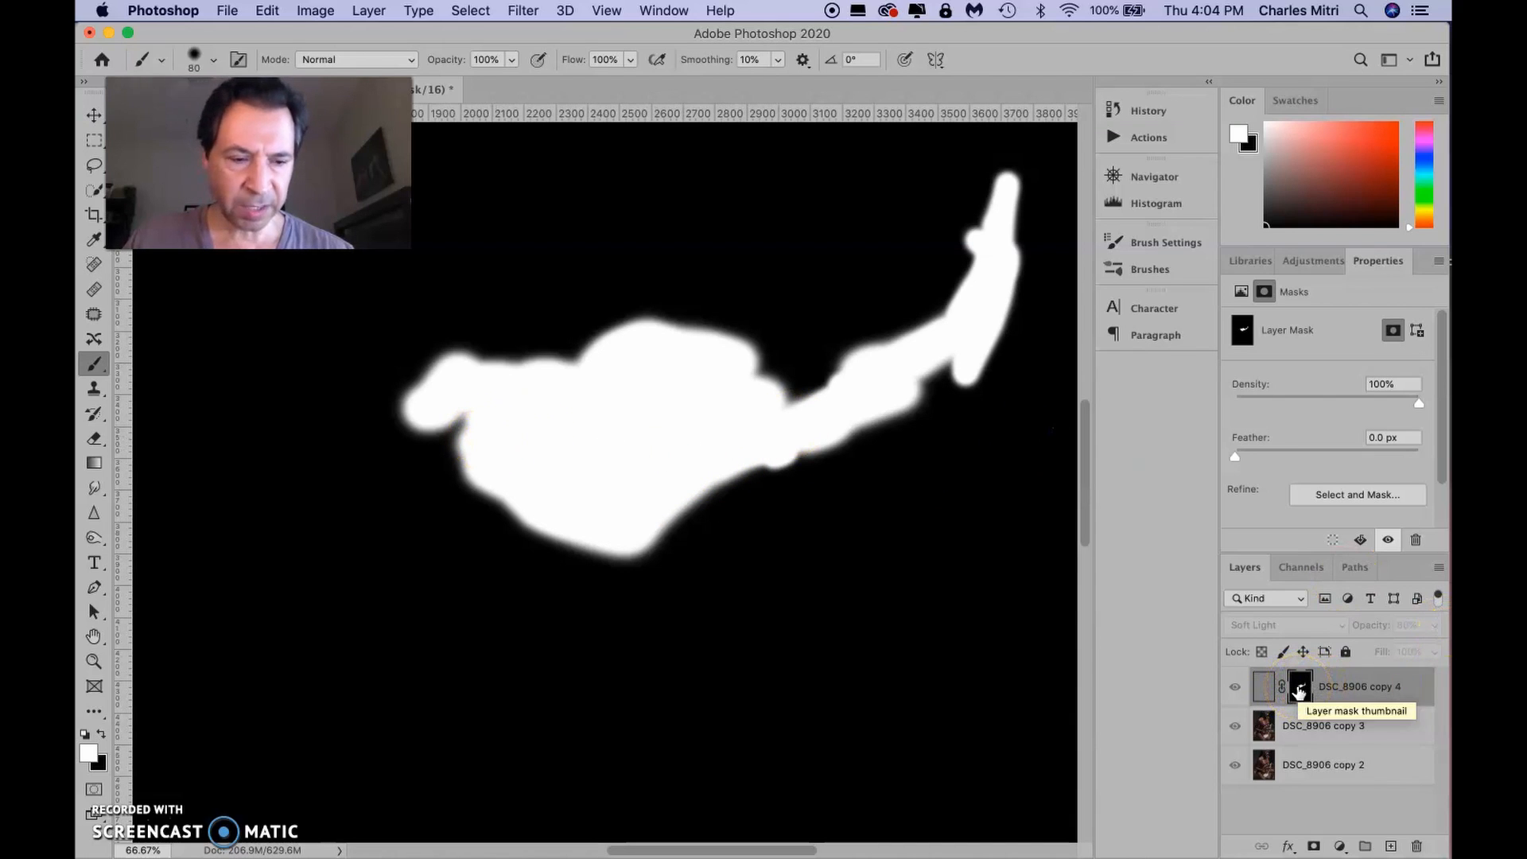
Return from the mask-only display to the image and paint white on the mask over the bra's lower band and left shoulder strap at brush size 60.
left_click(1299, 690, "alt")
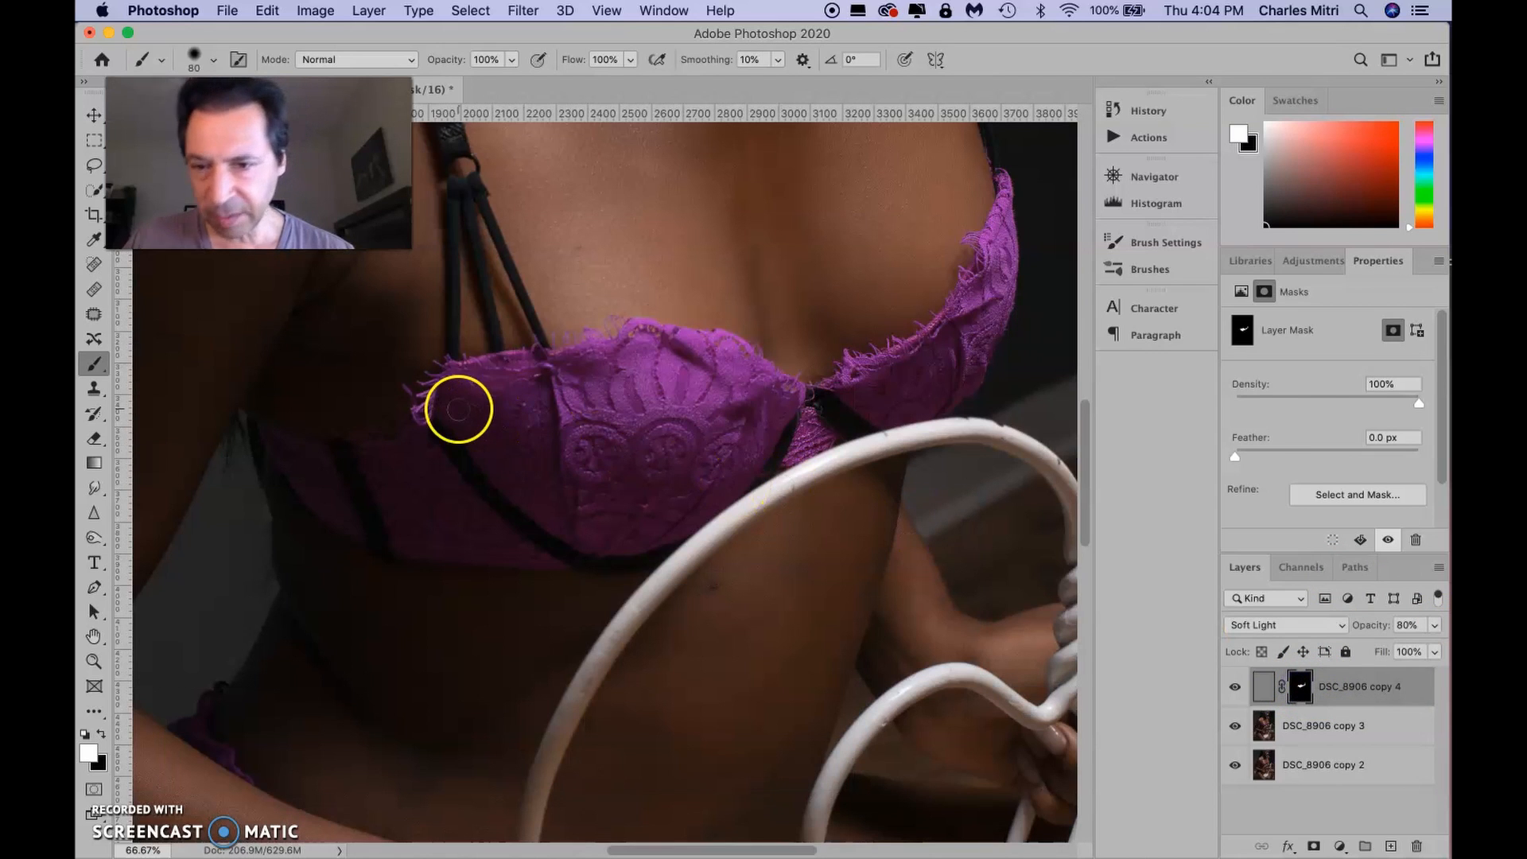
left_click(454, 524)
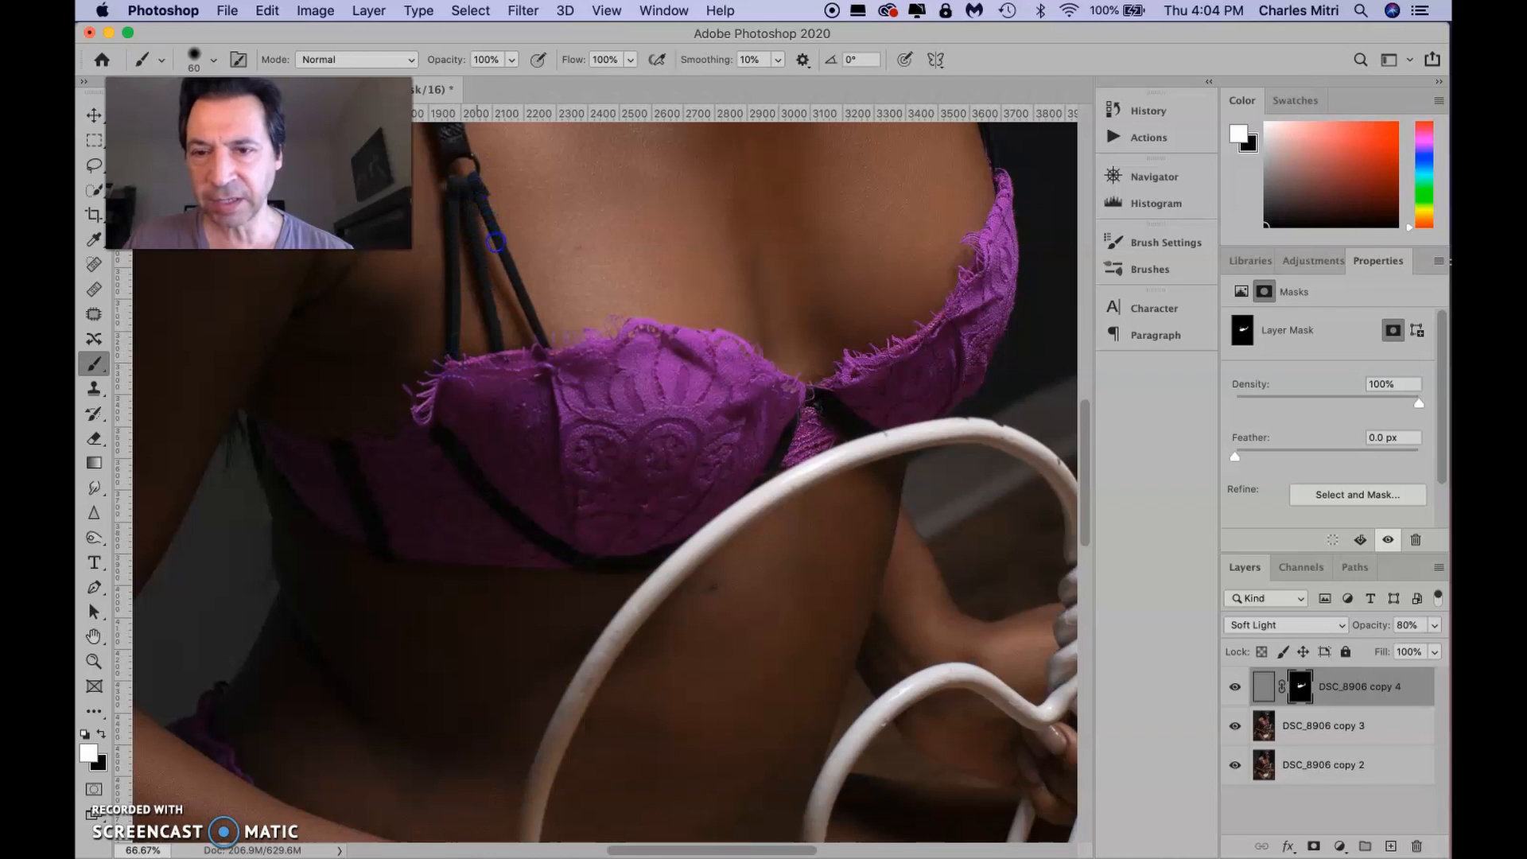
scroll(561, 376, "up", 5)
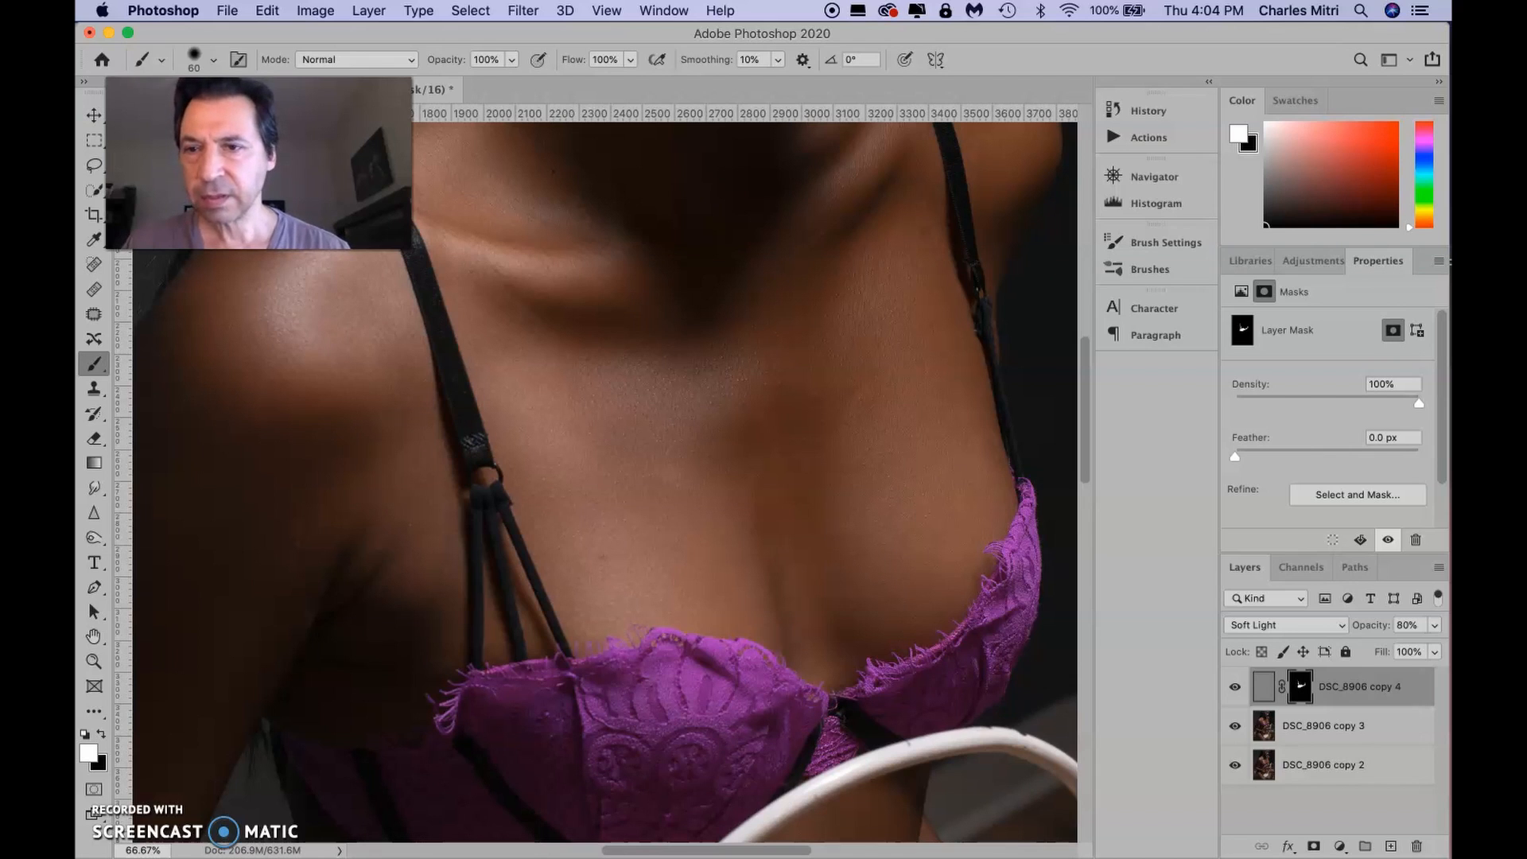
left_click(409, 232)
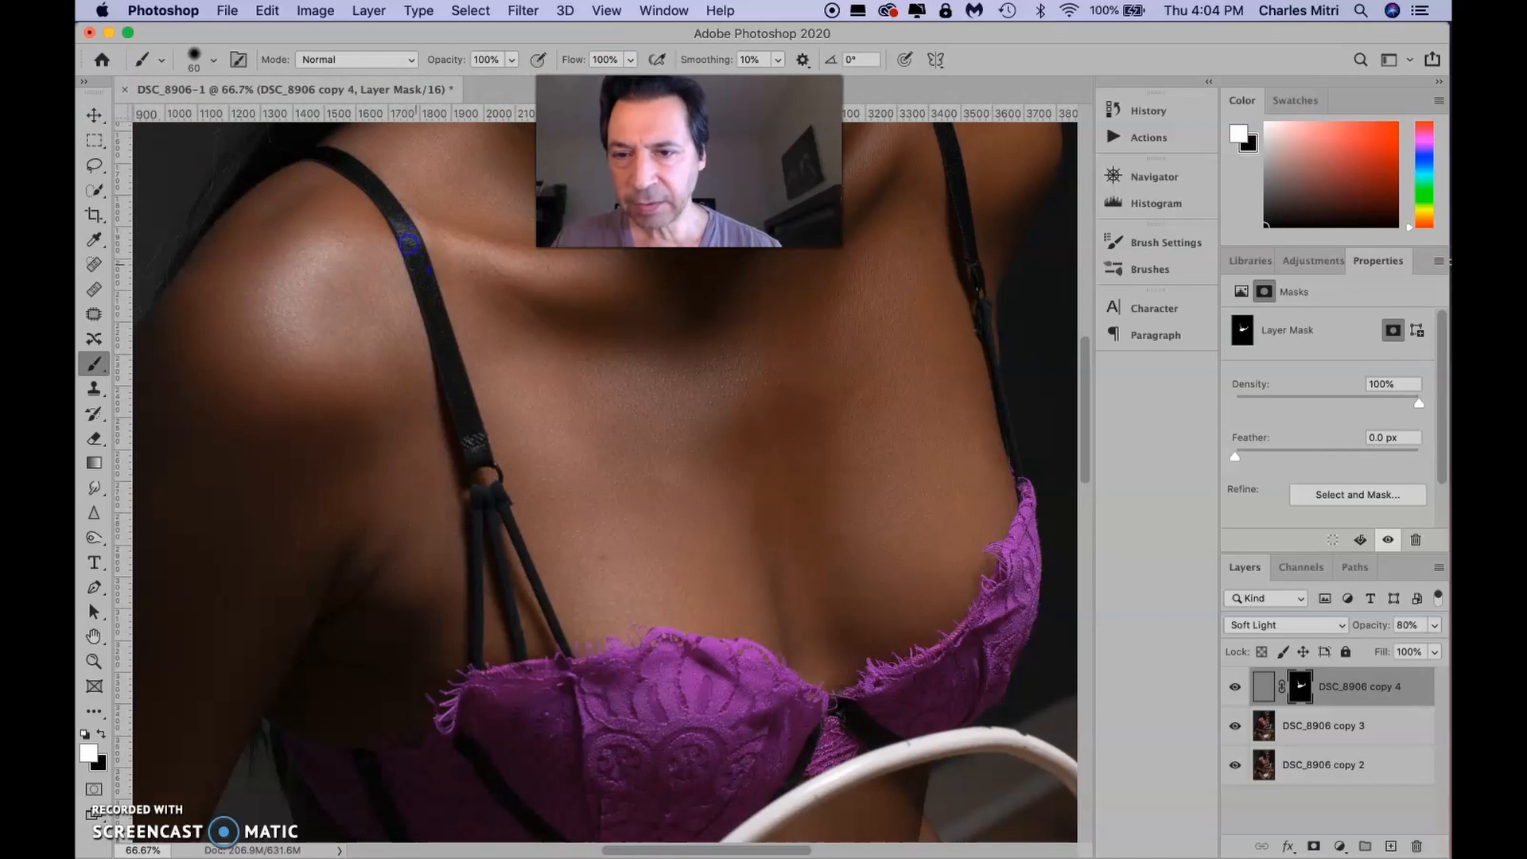
left_click_drag(435, 329, 441, 342)
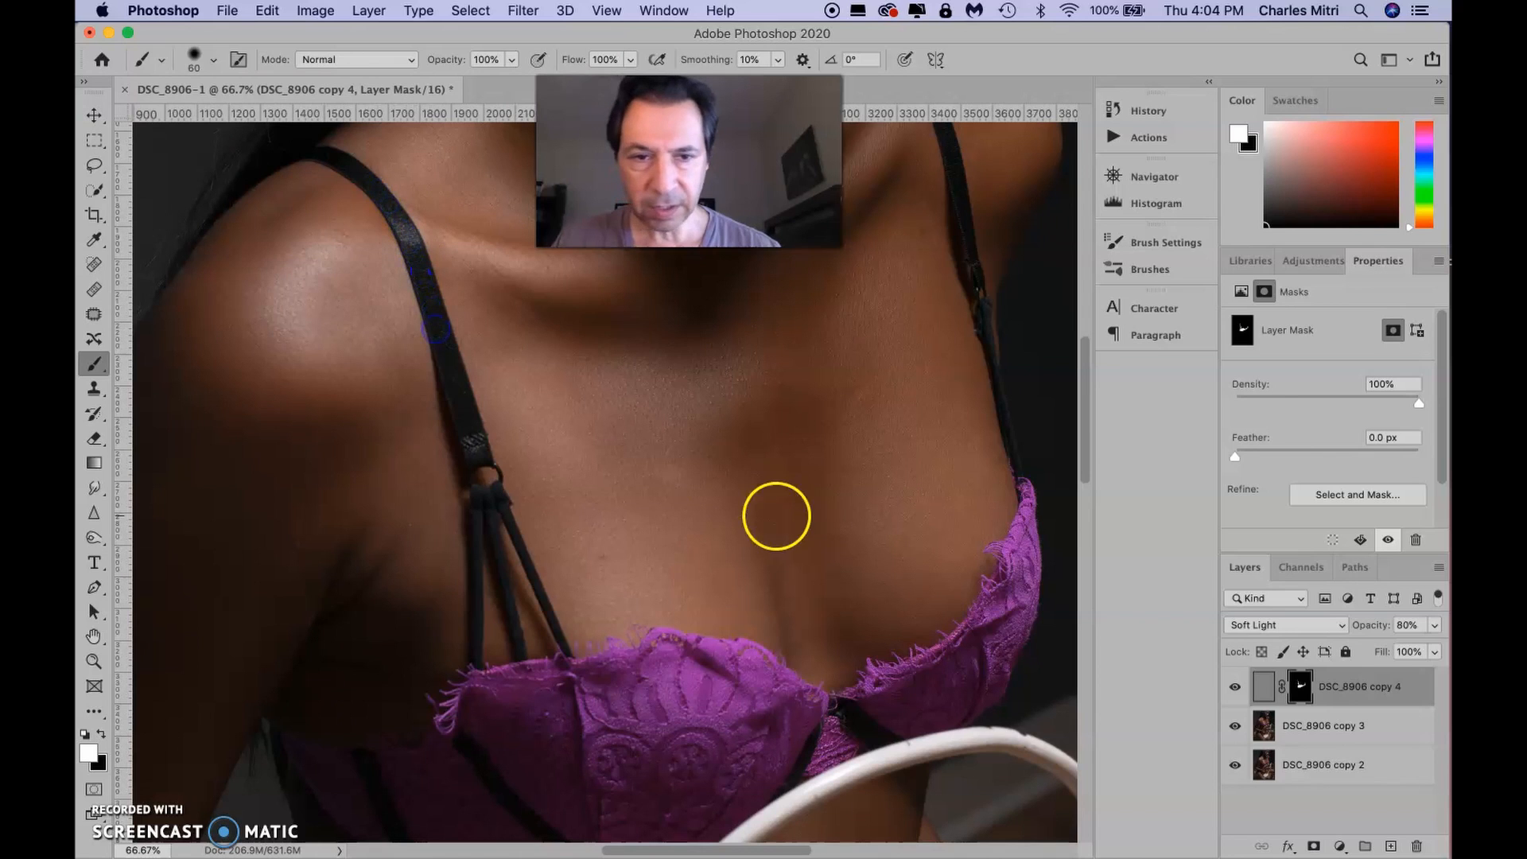
Paint white on the high-pass layer's mask along the right shoulder strap and the adjoining lace edge of the cup.
left_click_drag(985, 306, 961, 195)
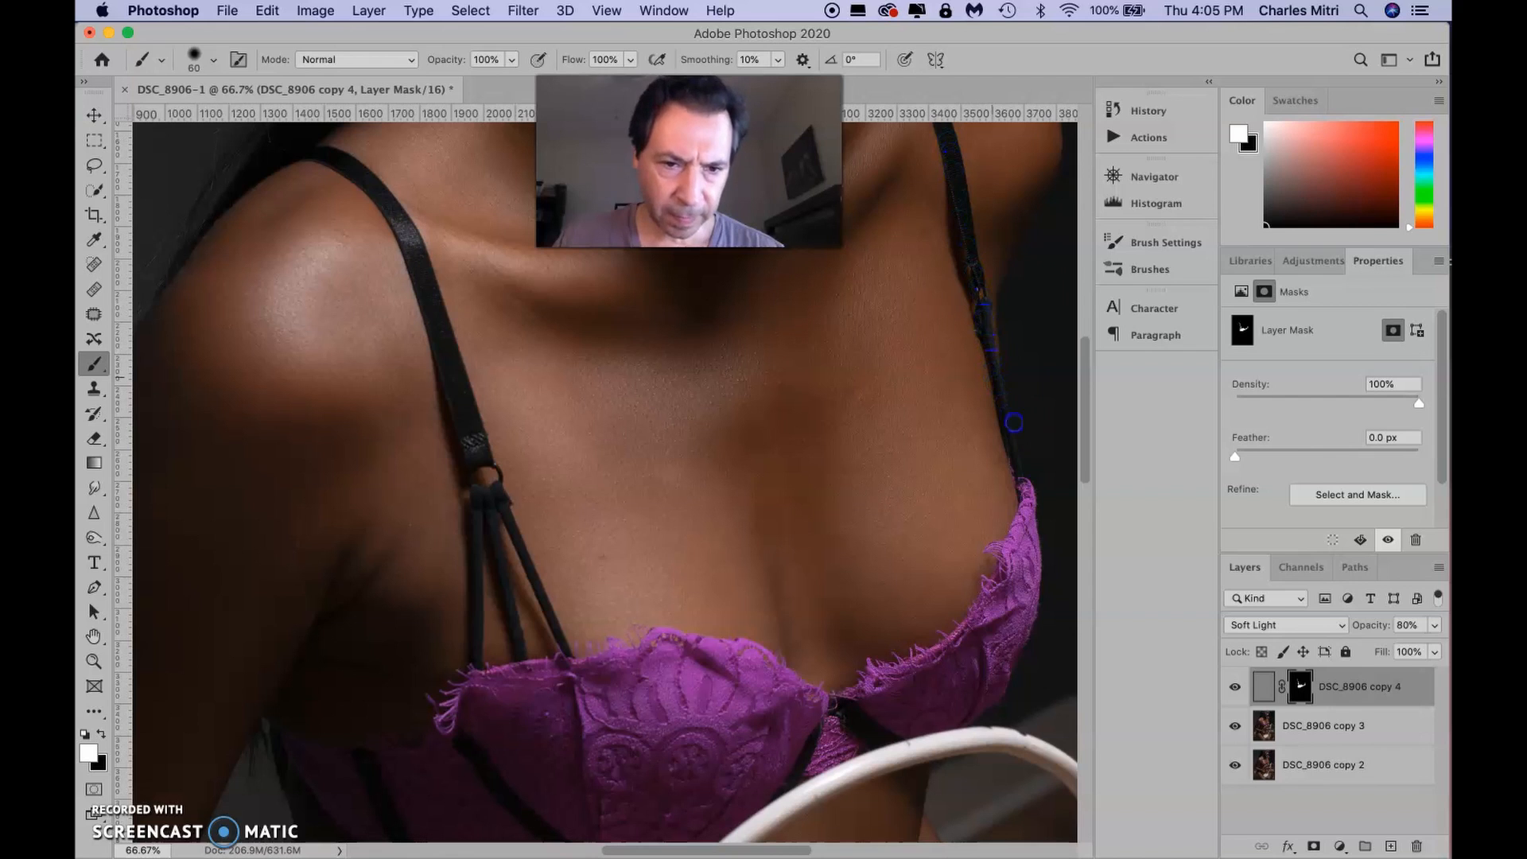
left_click_drag(1026, 497, 1005, 585)
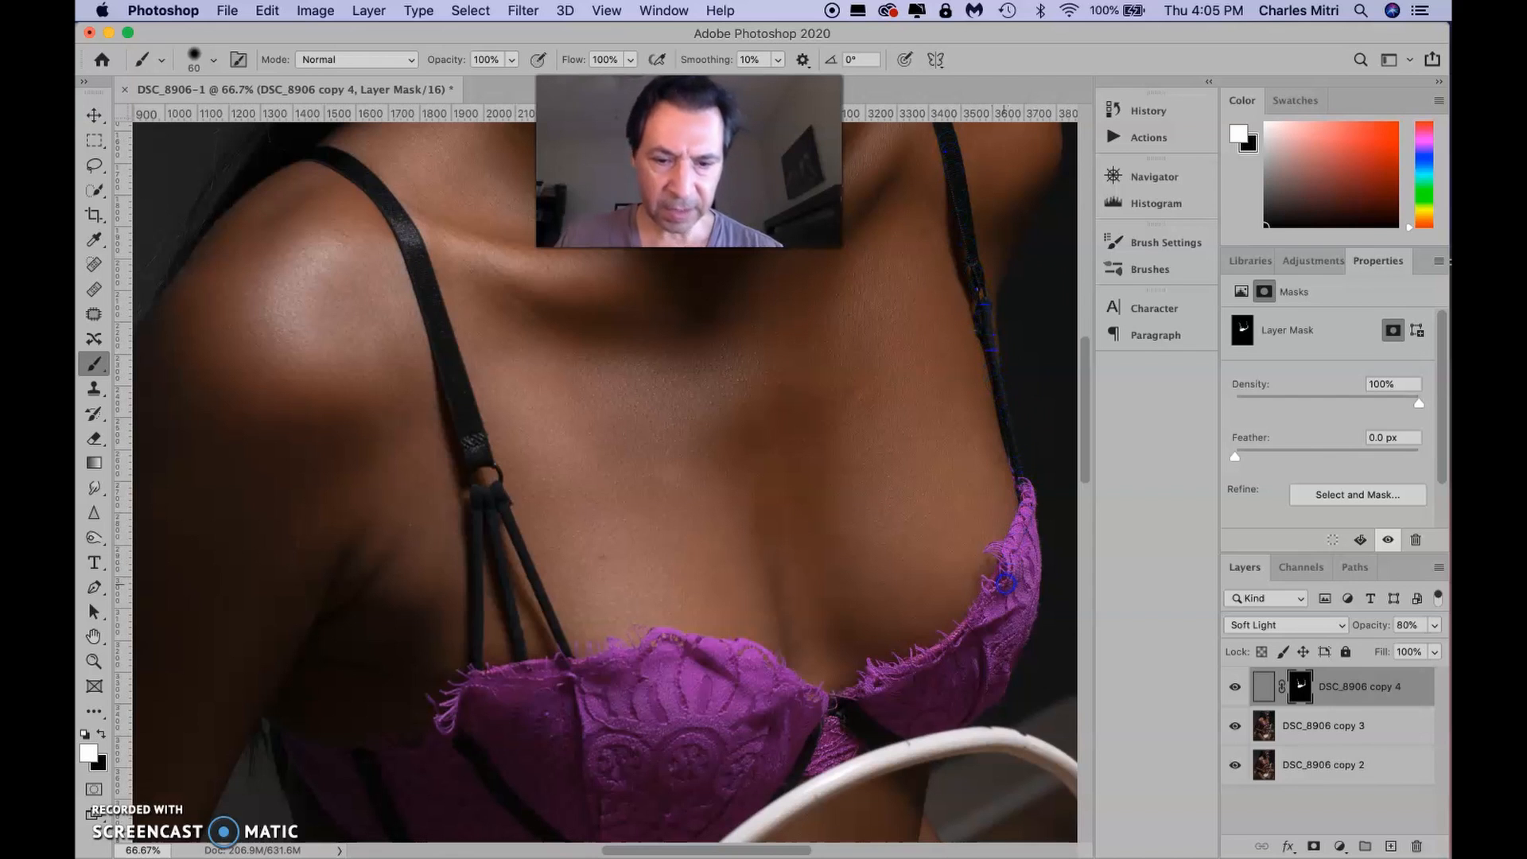
key("super+minus")
key("super+minus")
key("super+minus")
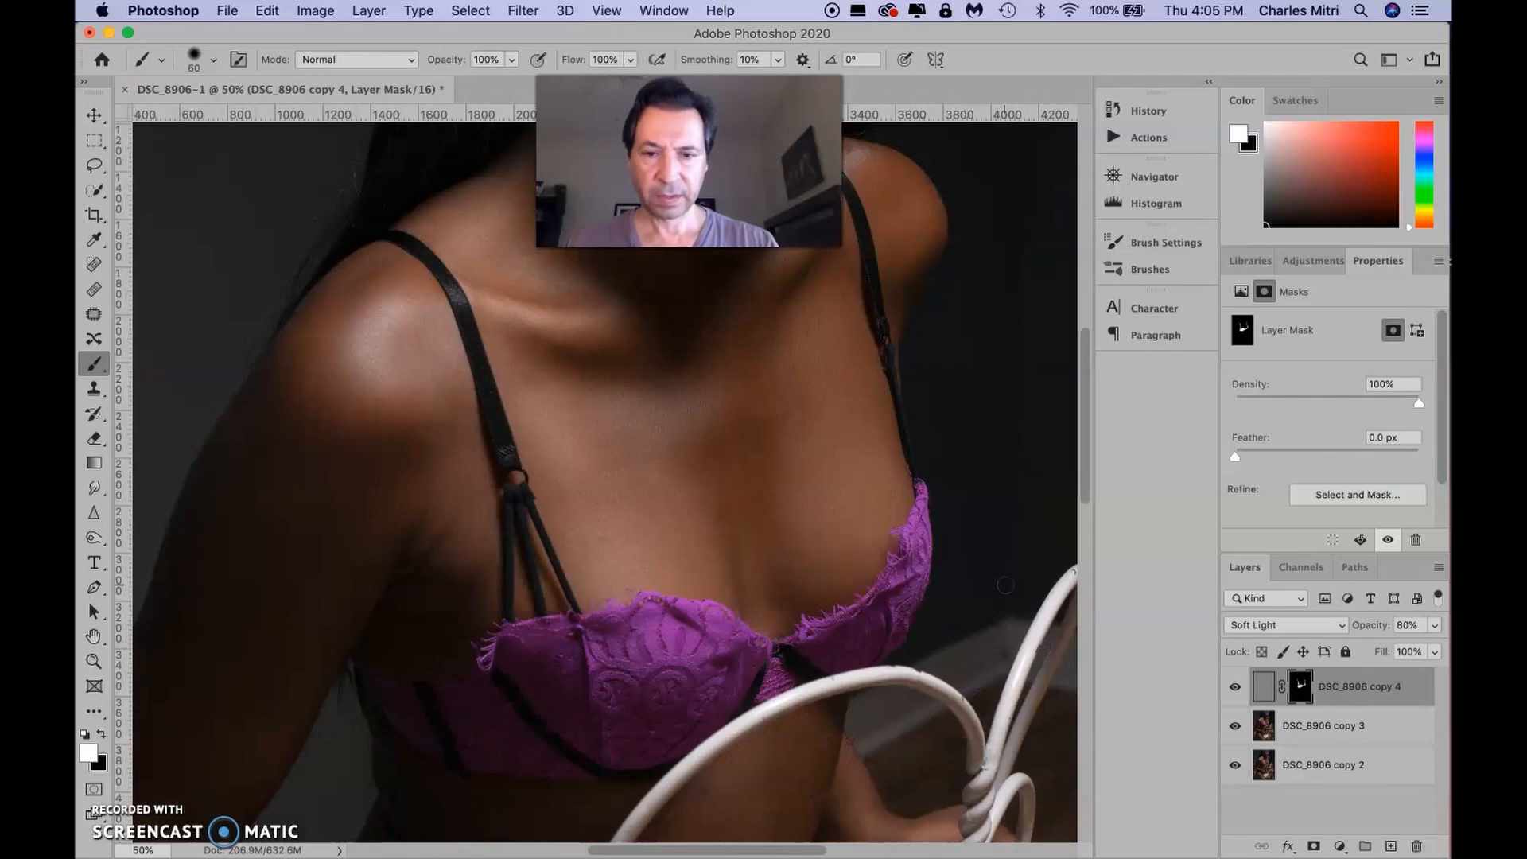
key("super+minus")
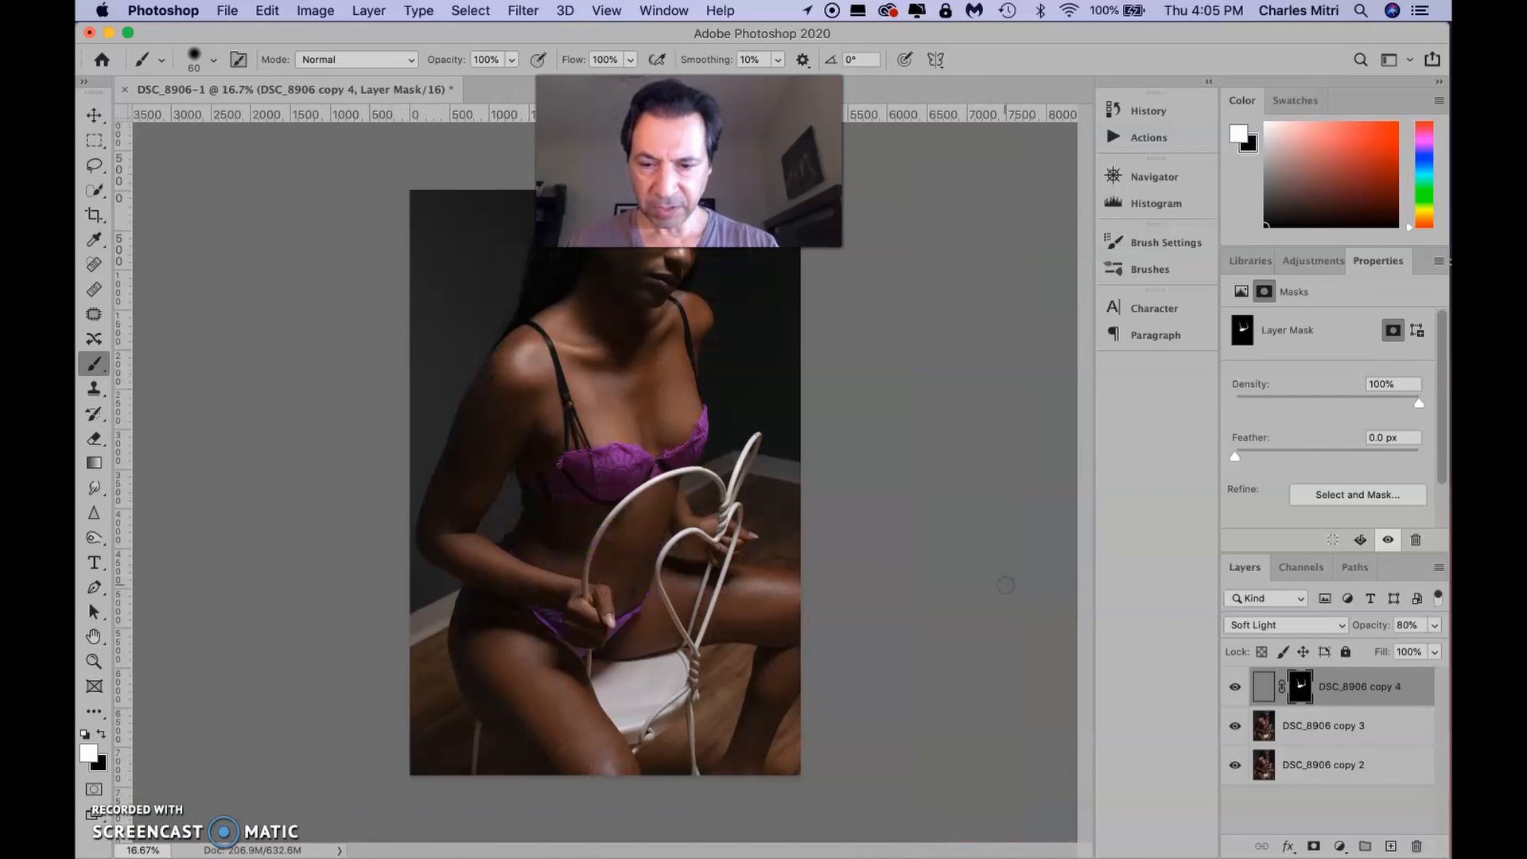